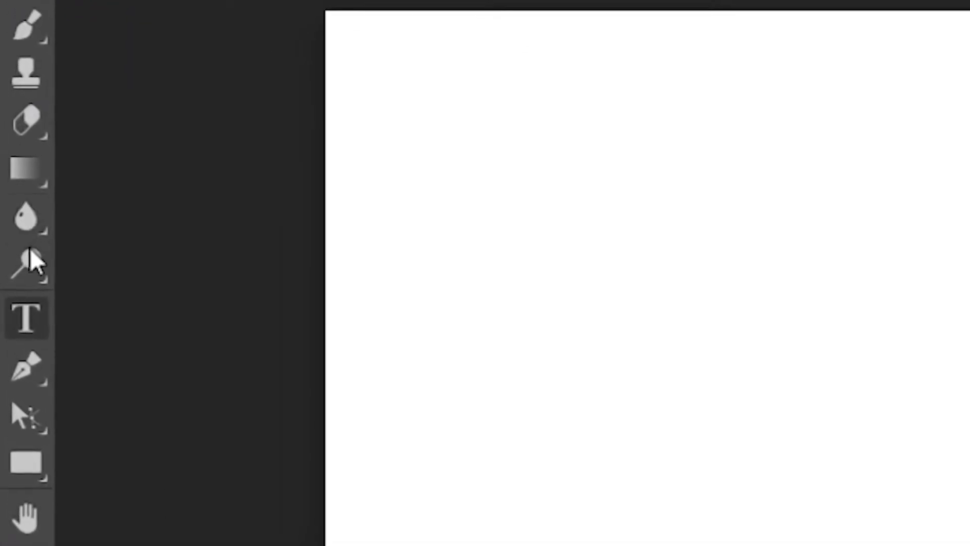
# Step: Pick the Type tool and open its text size setting
pyautogui.click(25, 330)
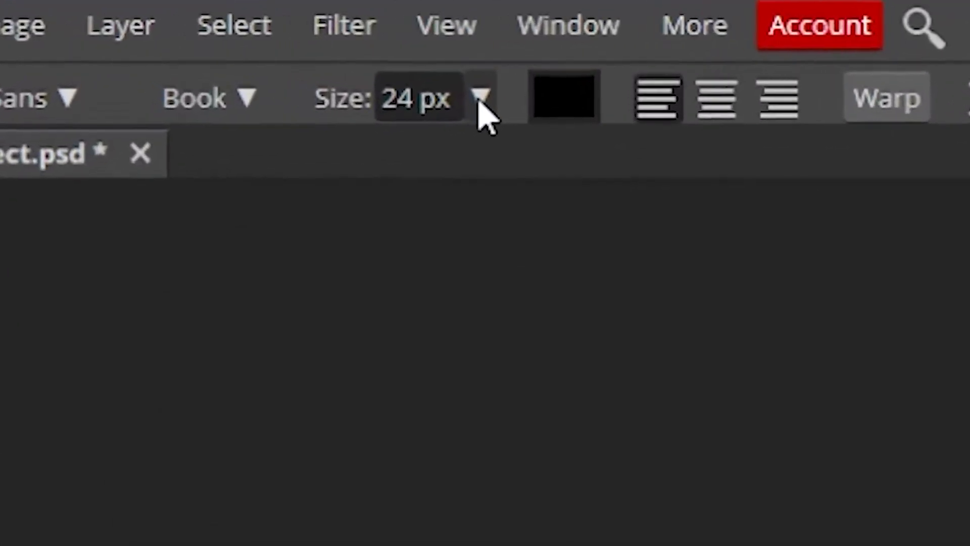
pyautogui.click(185, 51)
# Step: Type CAMBIT at 150 px, commit it, and drag it to the canvas centre
pyautogui.moveTo(412, 162); pyautogui.dragTo(510, 164)
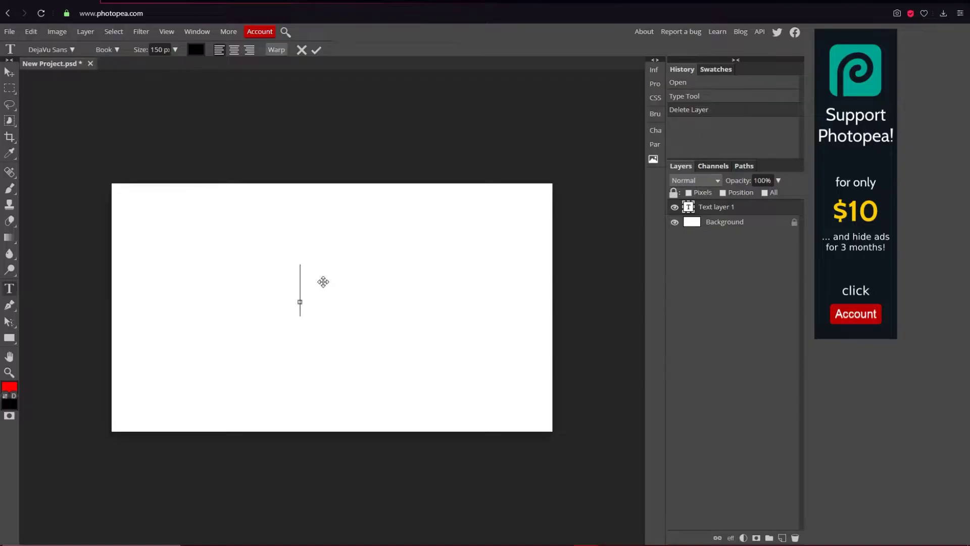
pyautogui.write('CAMBIT')
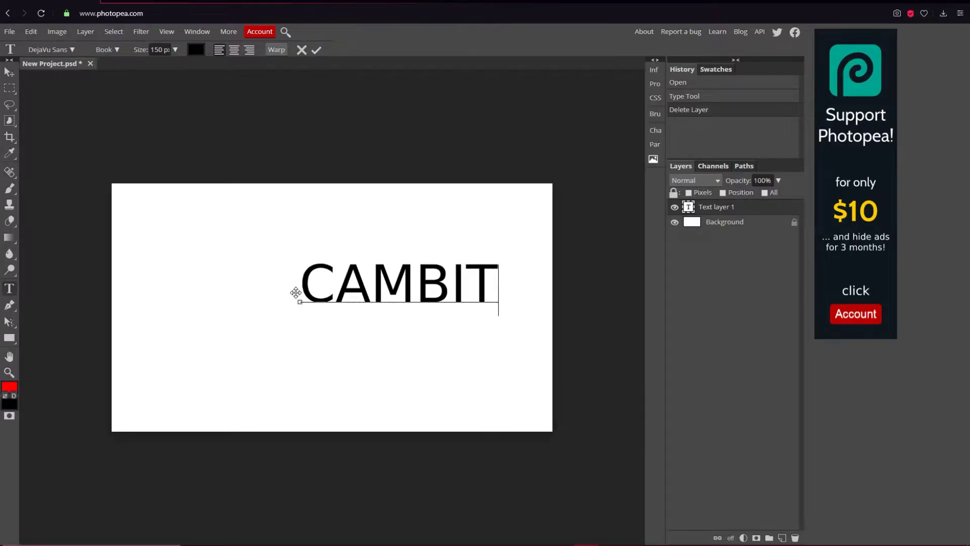
pyautogui.press('Home')
pyautogui.click(315, 50)
pyautogui.click(9, 72)
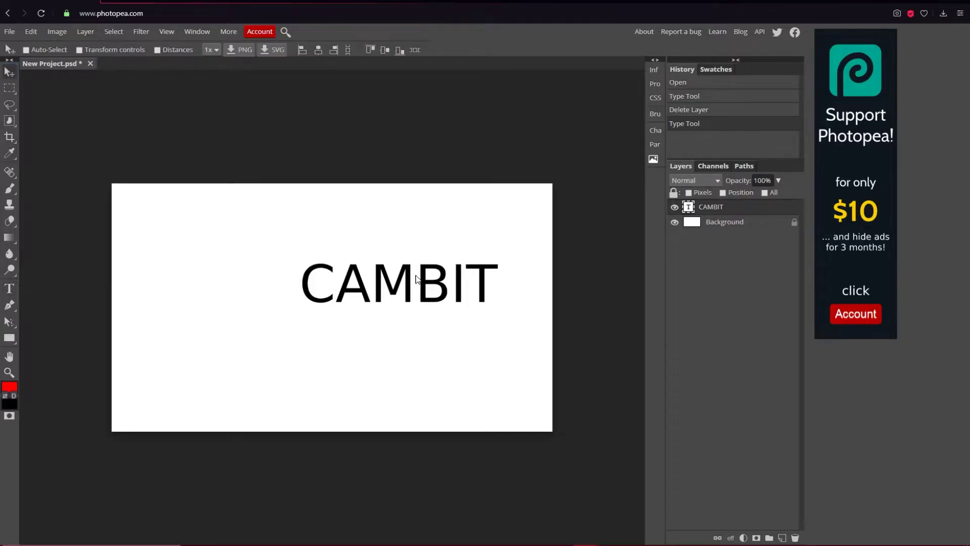
pyautogui.moveTo(416, 279); pyautogui.dragTo(350, 302)
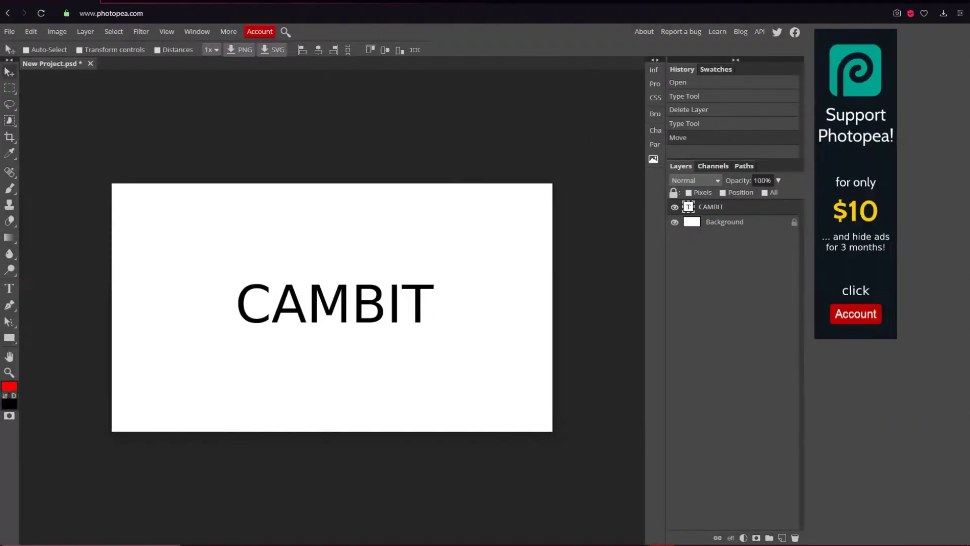
# Step: Select the CAMBIT text and try the GreatLakesNF font on it
pyautogui.click(171, 288)
pyautogui.doubleClick(262, 305)
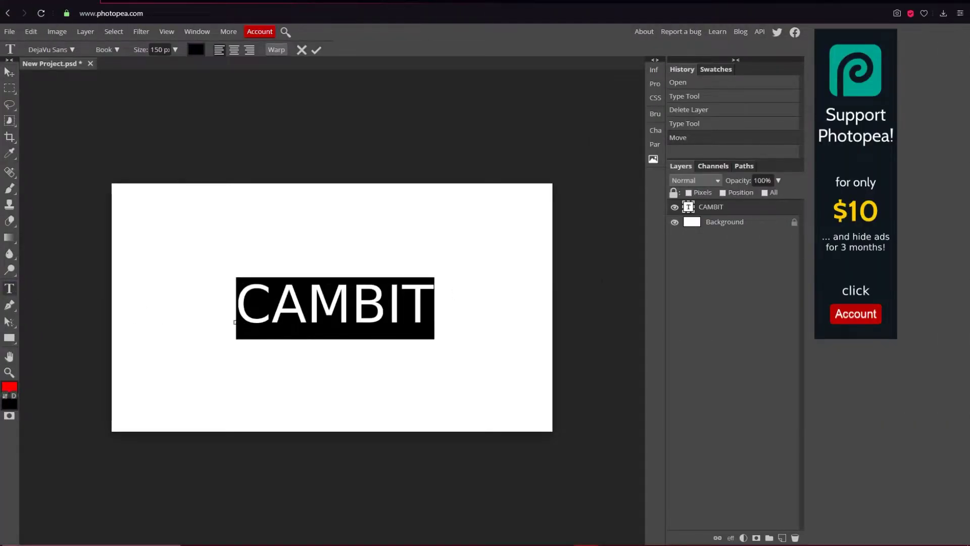
pyautogui.click(51, 49)
pyautogui.scroll(-2, 157, 223)
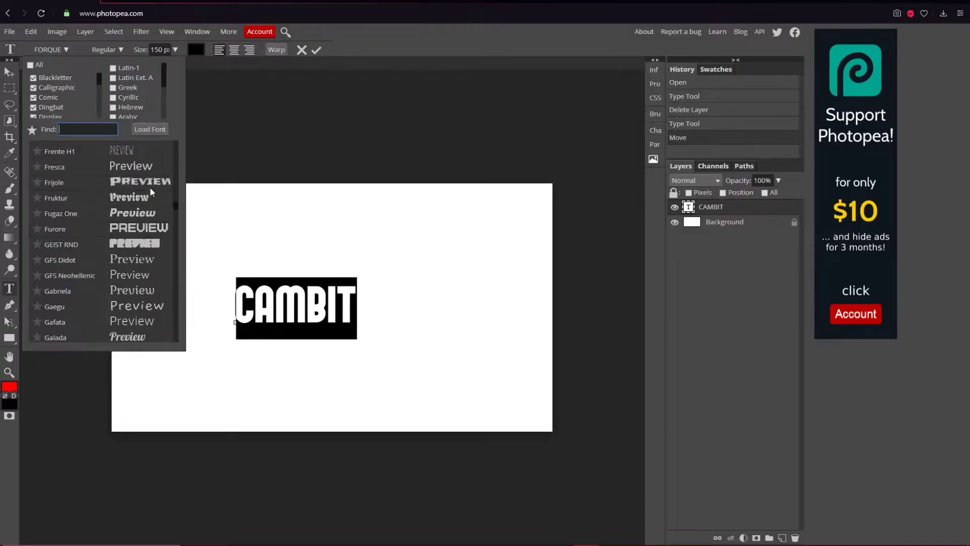
pyautogui.scroll(-3, 156, 226)
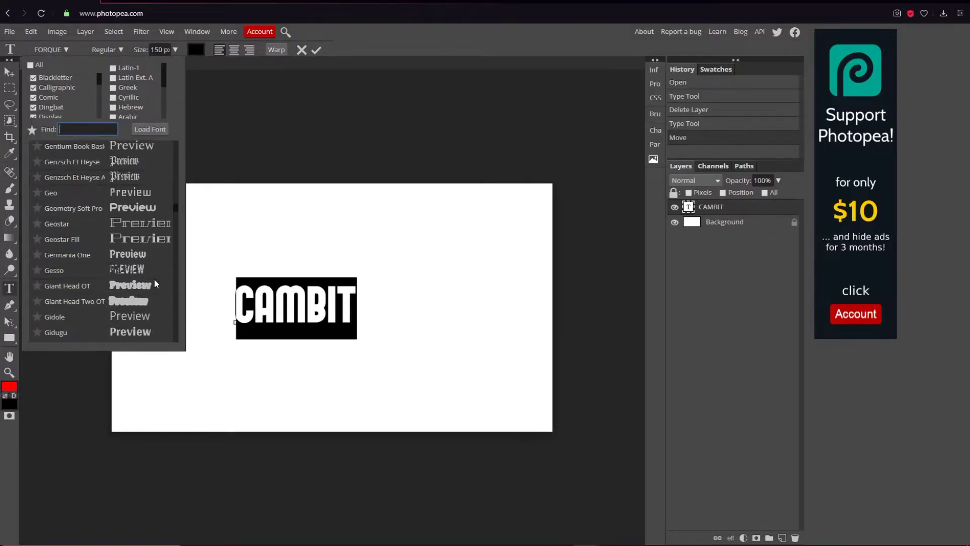
pyautogui.scroll(-4, 153, 278)
pyautogui.scroll(-5, 153, 250)
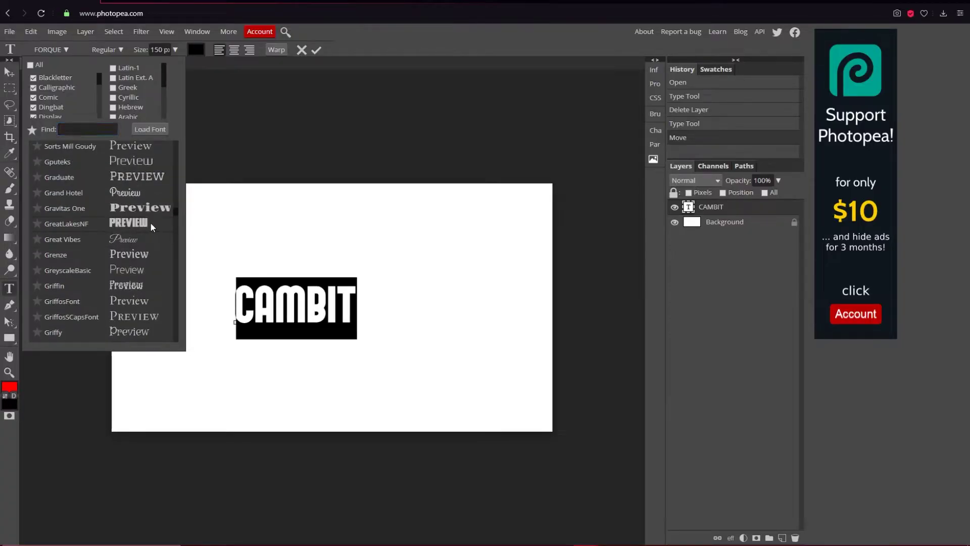
pyautogui.click(151, 222)
# Step: Apply the Indigo font to CAMBIT and commit the change
pyautogui.scroll(-5, 107, 260)
pyautogui.scroll(-5, 127, 258)
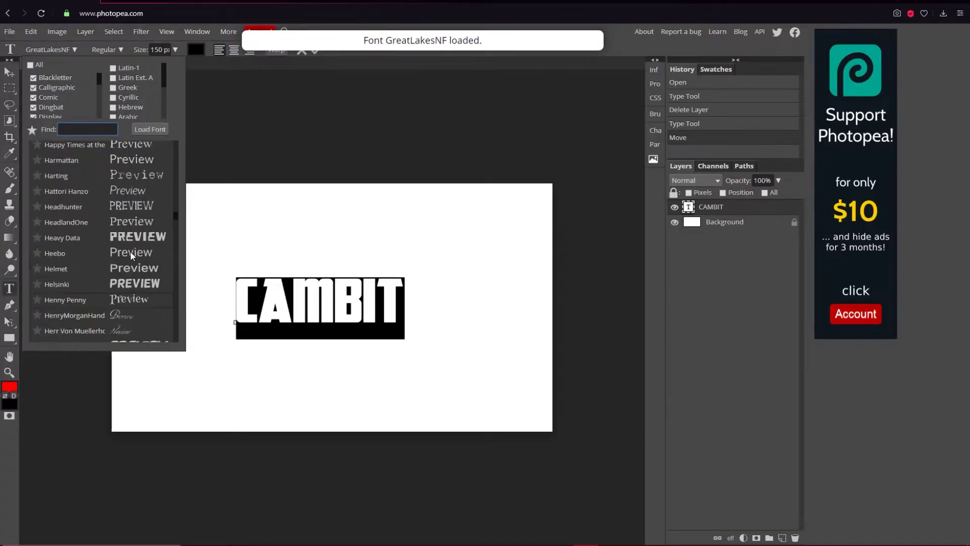
pyautogui.scroll(-5, 157, 214)
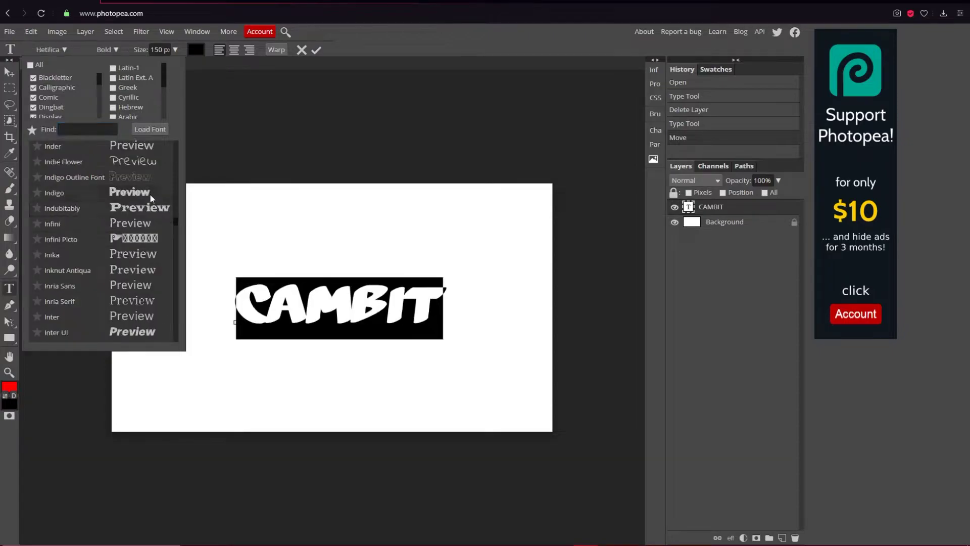
pyautogui.click(150, 195)
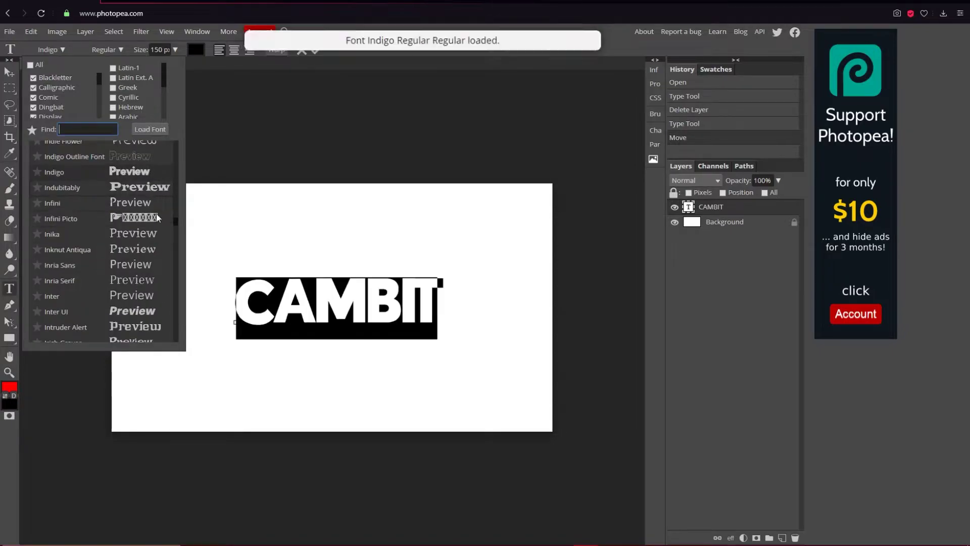
pyautogui.click(318, 53)
pyautogui.click(318, 50)
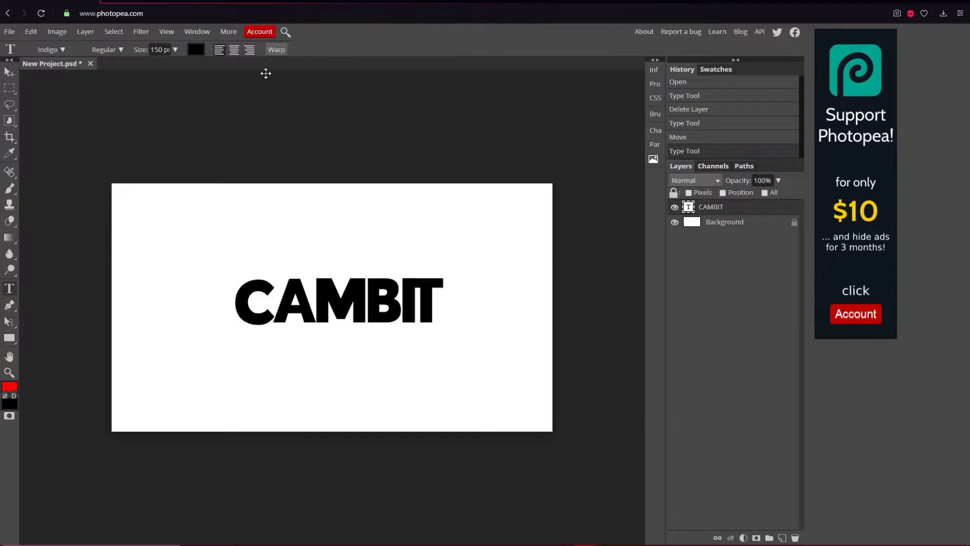
# Step: Nudge CAMBIT slightly left and add a Gradient Overlay in its layer style
pyautogui.click(9, 71)
pyautogui.moveTo(355, 305); pyautogui.dragTo(348, 305)
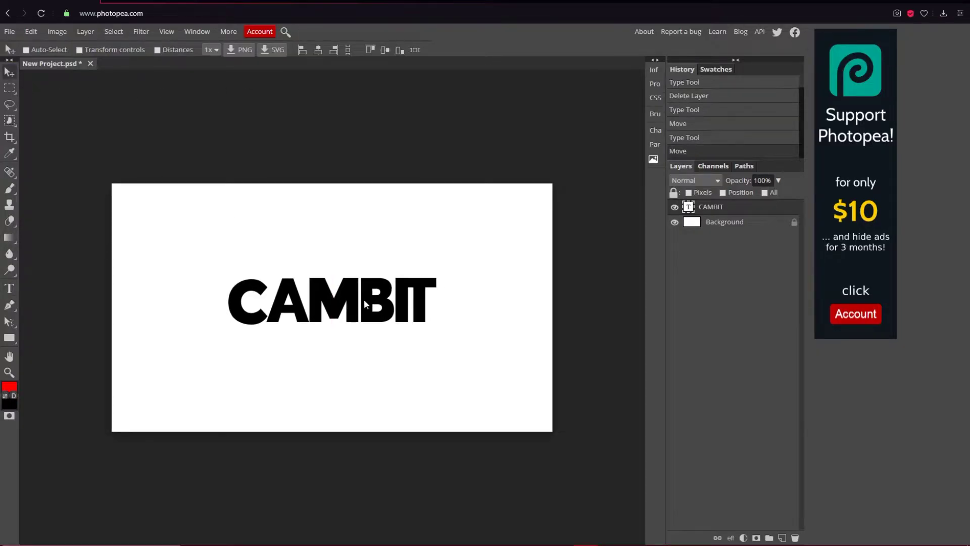
pyautogui.doubleClick(765, 215)
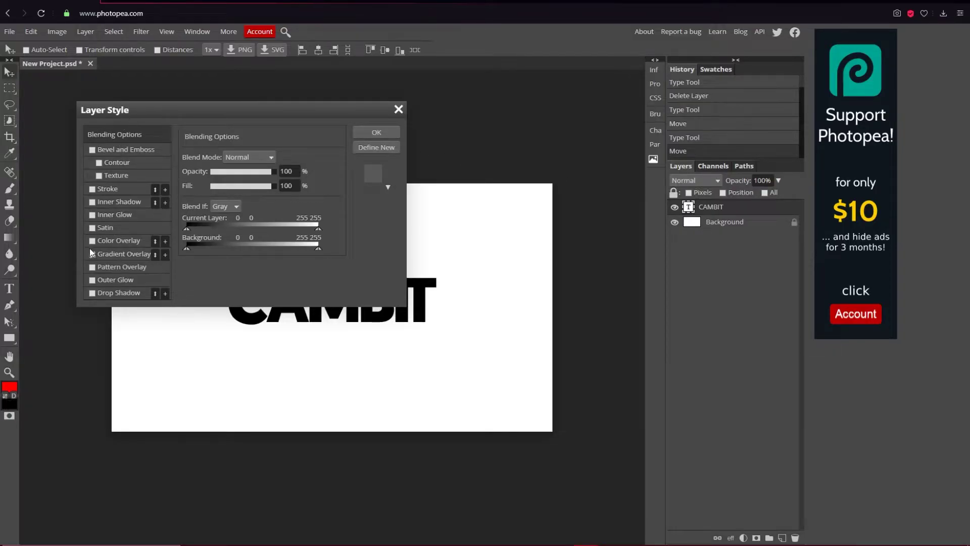
pyautogui.moveTo(191, 118); pyautogui.dragTo(182, 57)
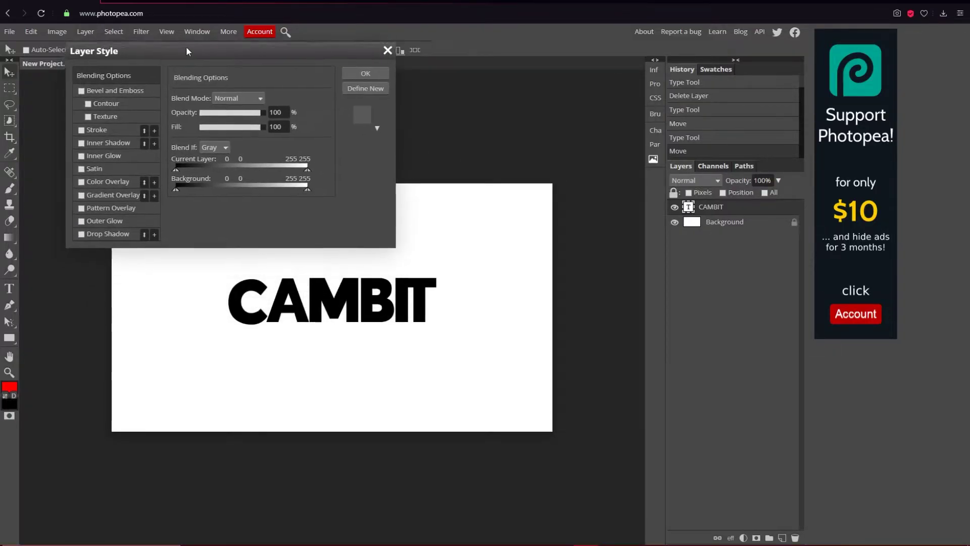
pyautogui.click(103, 195)
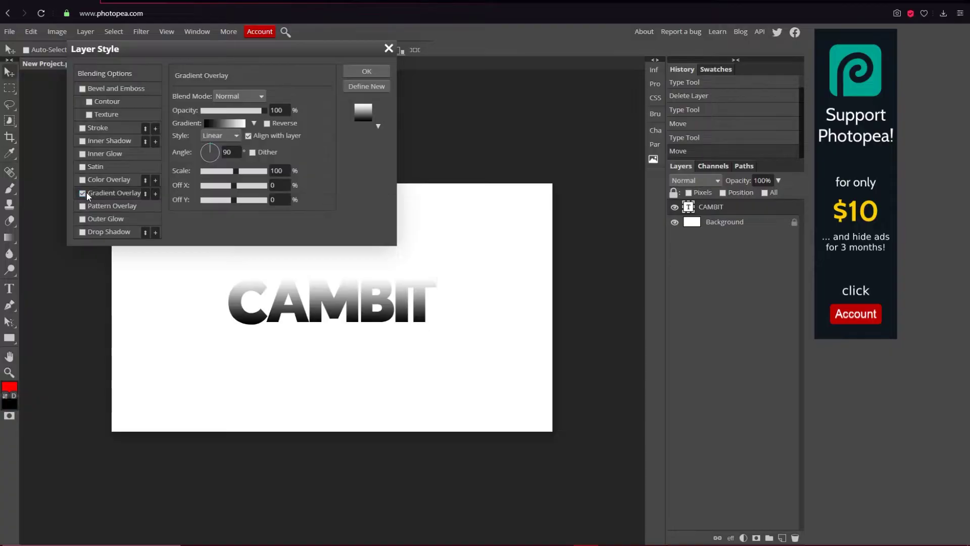
# Step: Set the gradient's left stop to dark green 1eba00
pyautogui.click(220, 122)
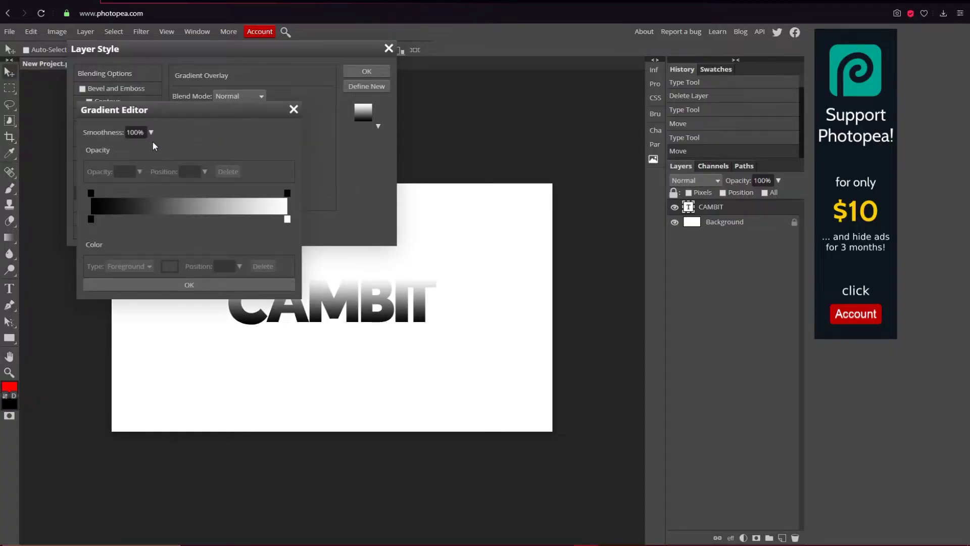
pyautogui.doubleClick(90, 219)
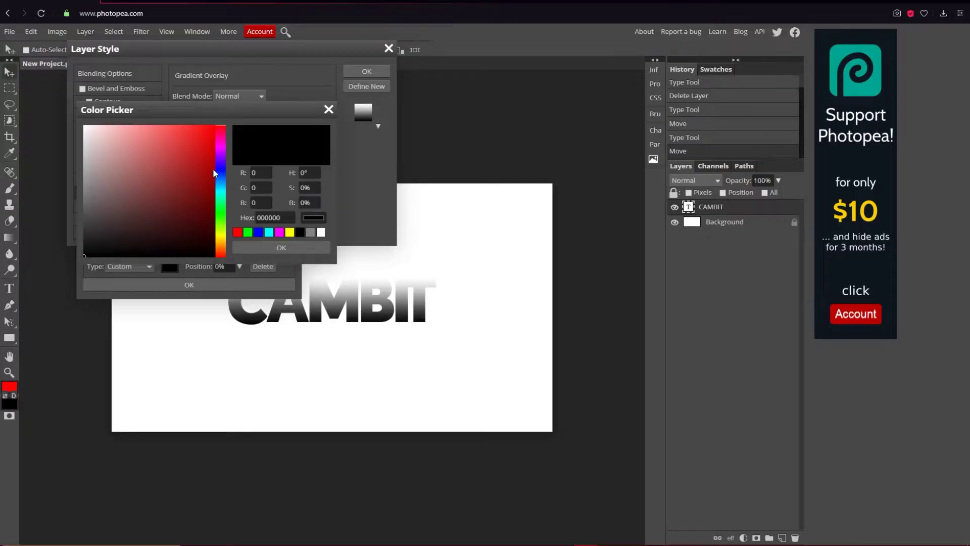
pyautogui.moveTo(219, 170); pyautogui.dragTo(221, 216)
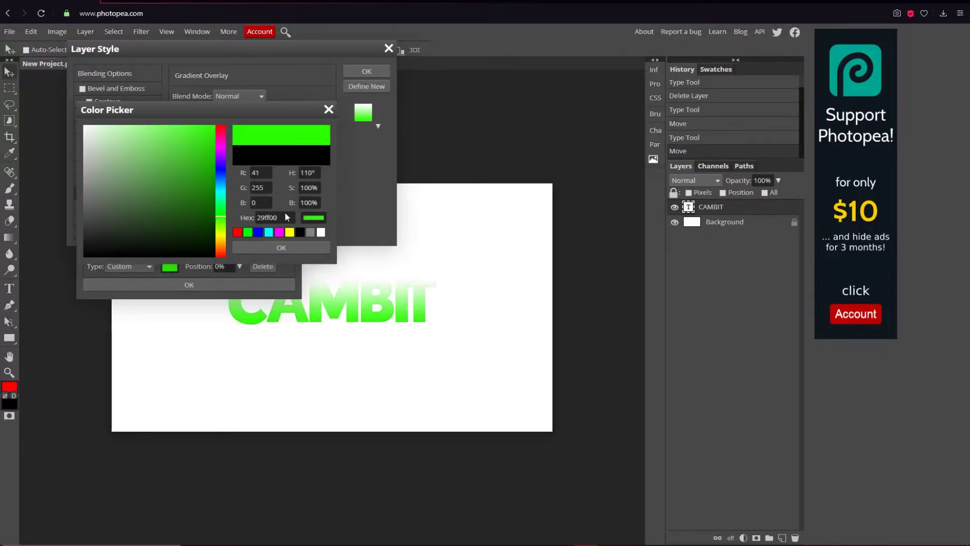
pyautogui.moveTo(212, 151); pyautogui.dragTo(214, 161)
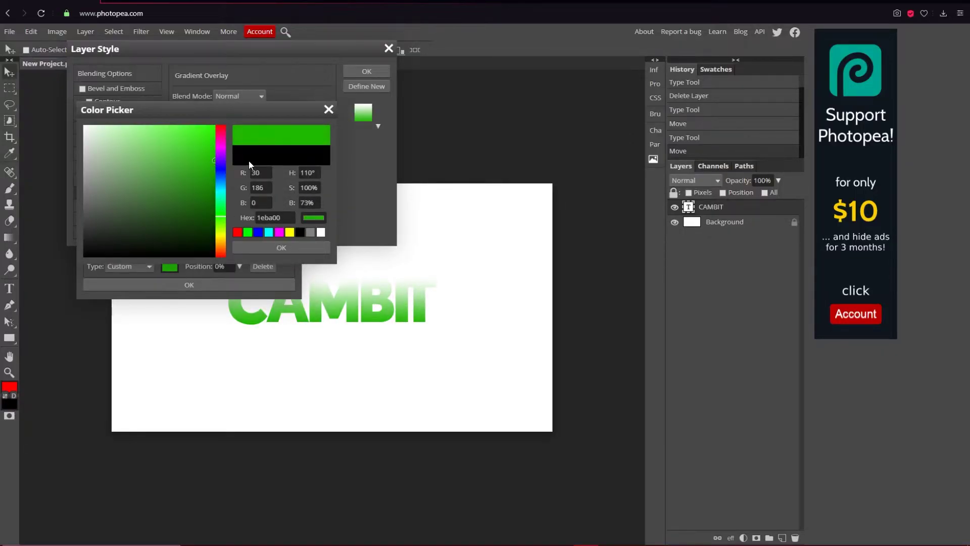
pyautogui.click(282, 247)
# Step: Change the gradient's white end stop to bright green #29ff00 and confirm
pyautogui.click(287, 219)
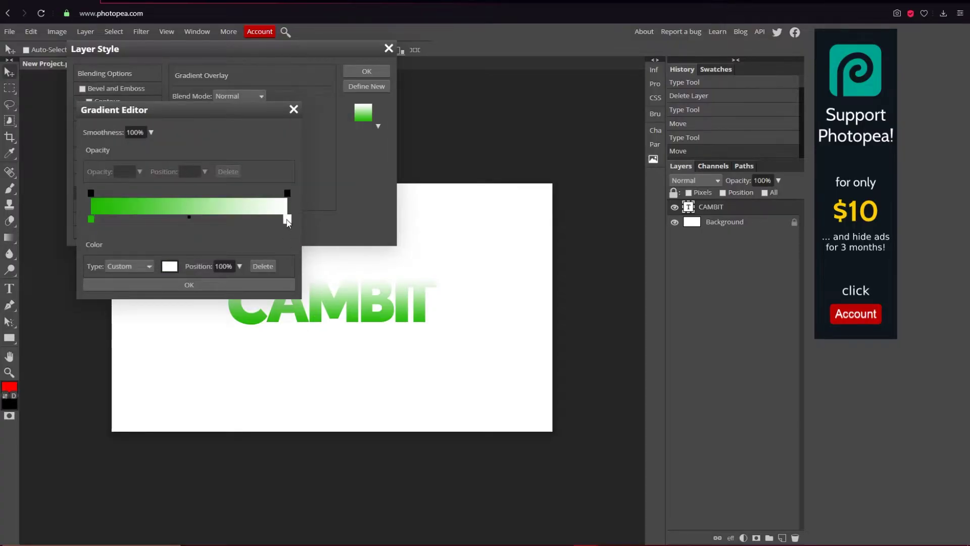
pyautogui.click(170, 266)
pyautogui.moveTo(213, 165); pyautogui.dragTo(270, 98)
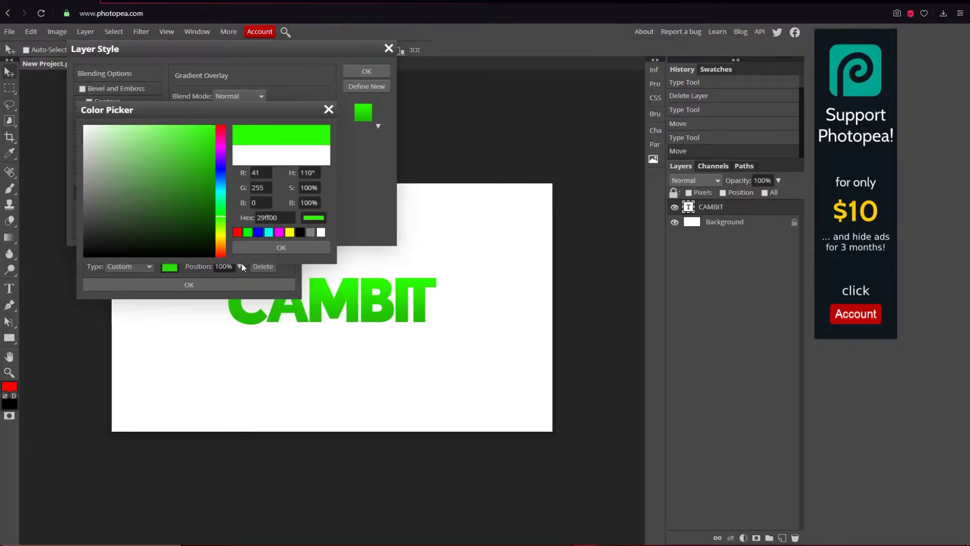
pyautogui.click(282, 248)
pyautogui.click(222, 284)
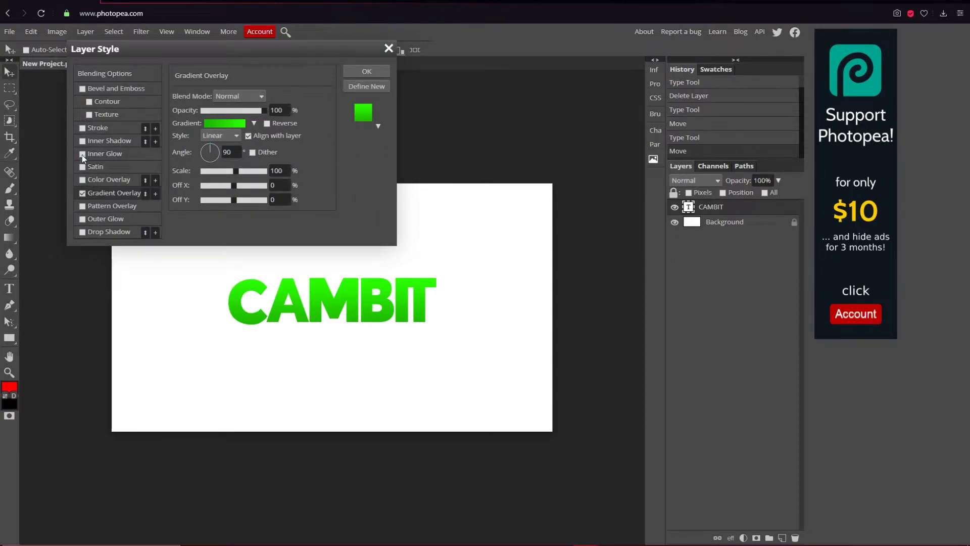
# Step: Enable Inner Glow on CAMBIT with a bright green colour
pyautogui.click(102, 154)
pyautogui.click(181, 138)
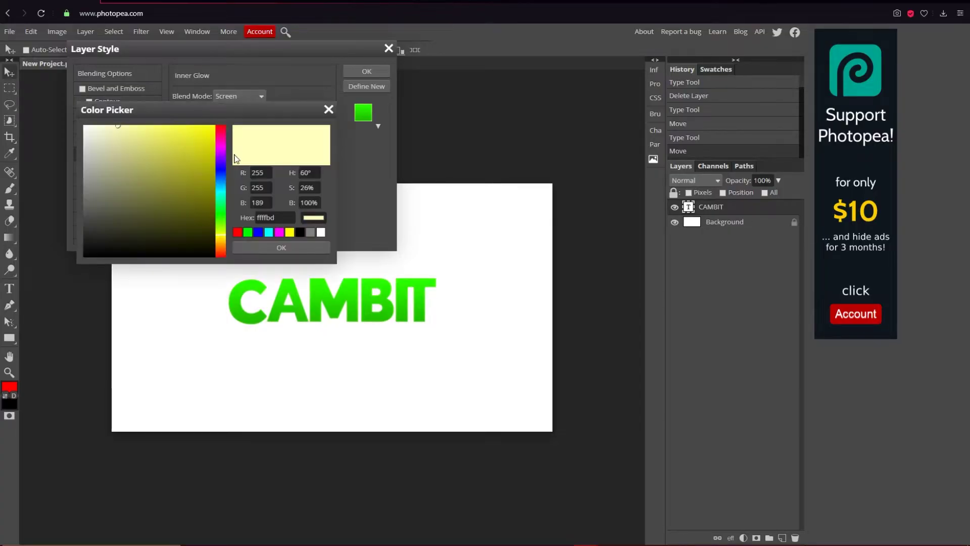
pyautogui.click(224, 215)
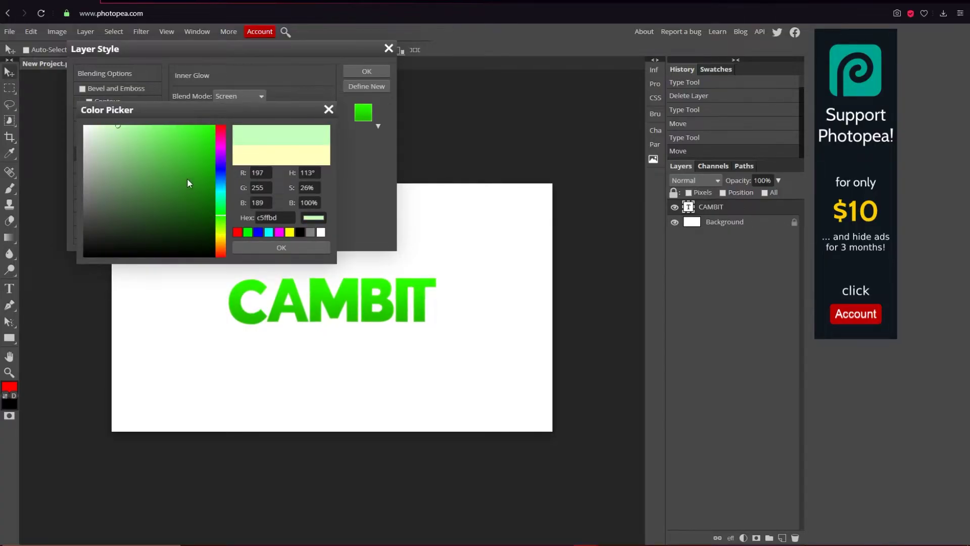
pyautogui.moveTo(187, 178); pyautogui.dragTo(310, 72)
pyautogui.moveTo(212, 212)
pyautogui.mouseDown()
pyautogui.moveTo(260, 193)
pyautogui.moveTo(215, 213)
pyautogui.moveTo(238, 184)
pyautogui.mouseUp()
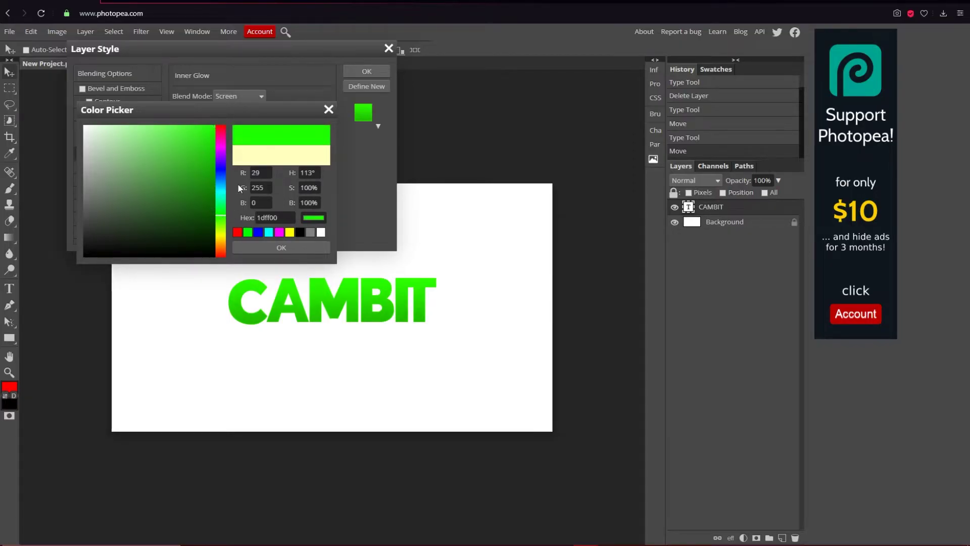
pyautogui.click(221, 213)
pyautogui.click(281, 247)
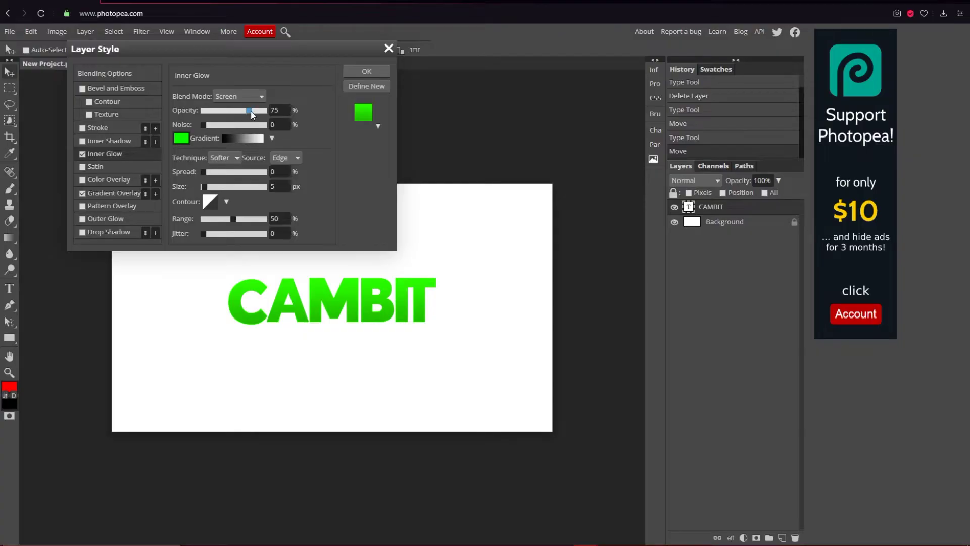
# Step: Set the inner glow to 8% spread, 20 px size and Normal blending
pyautogui.click(208, 174)
pyautogui.moveTo(203, 186)
pyautogui.mouseDown()
pyautogui.moveTo(217, 186)
pyautogui.moveTo(209, 189)
pyautogui.mouseUp()
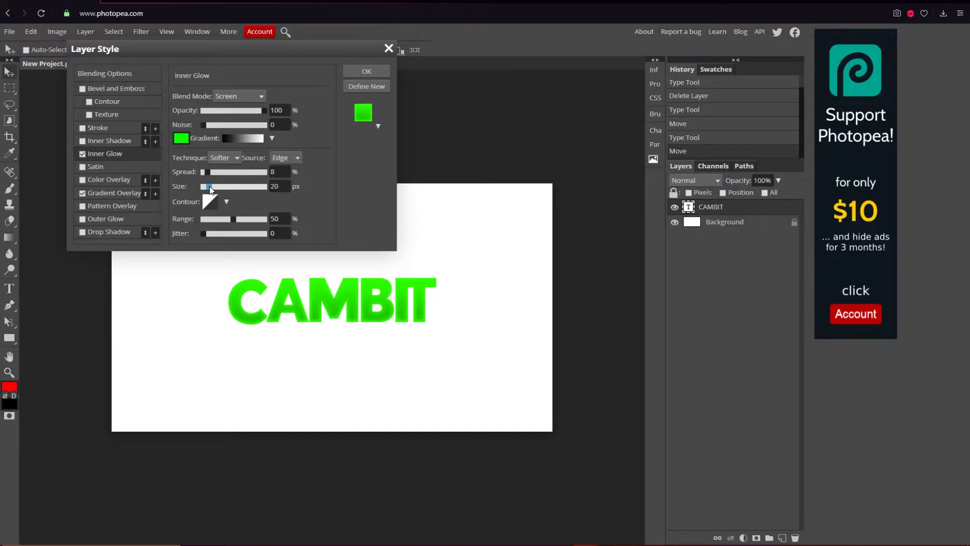
pyautogui.click(233, 95)
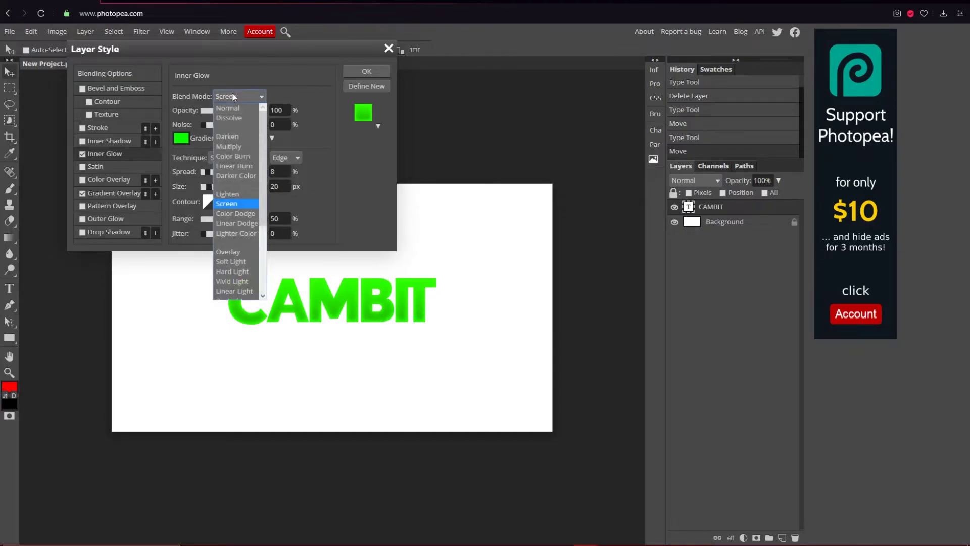
pyautogui.click(241, 109)
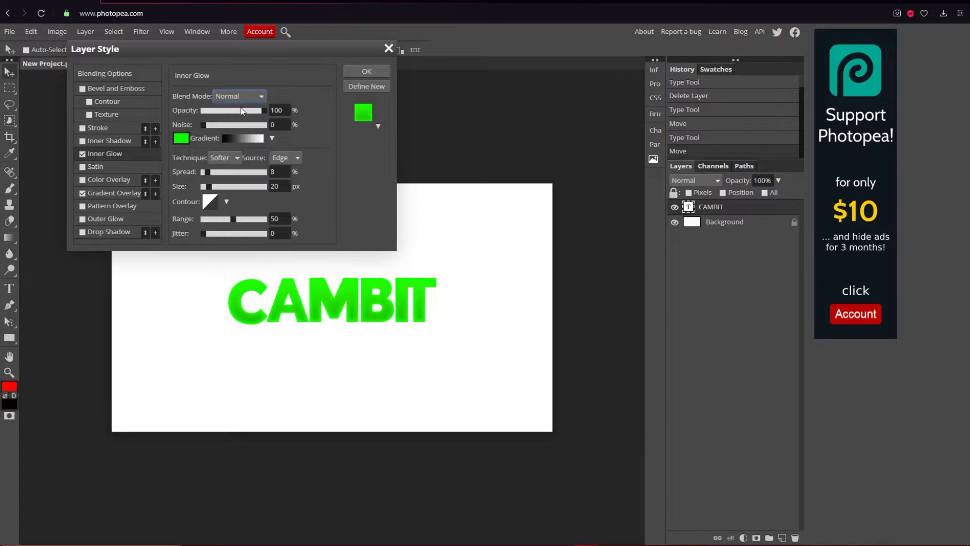
pyautogui.moveTo(263, 53)
pyautogui.mouseDown()
pyautogui.moveTo(511, 74)
pyautogui.moveTo(787, 75)
pyautogui.mouseUp()
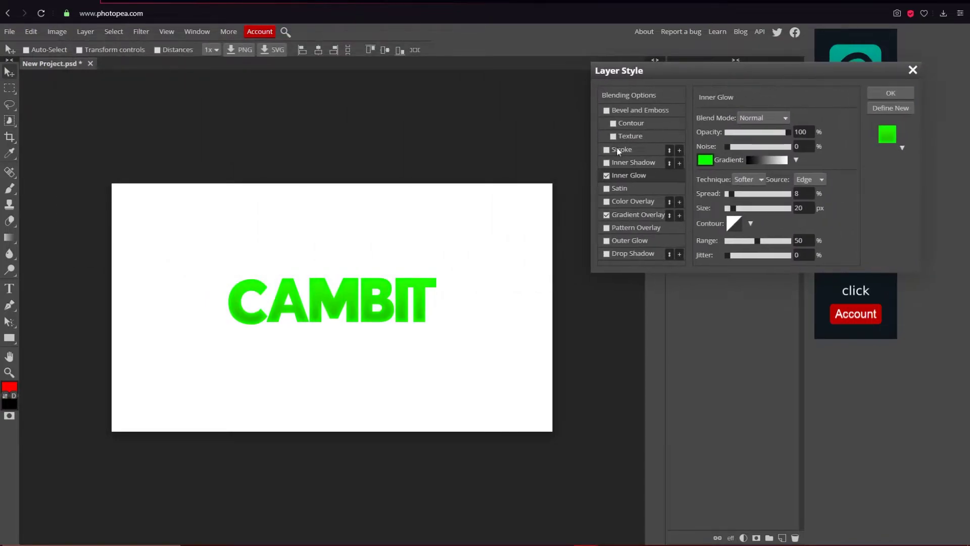
# Step: Add a white 3 px outside Stroke to CAMBIT and apply the layer style
pyautogui.click(609, 150)
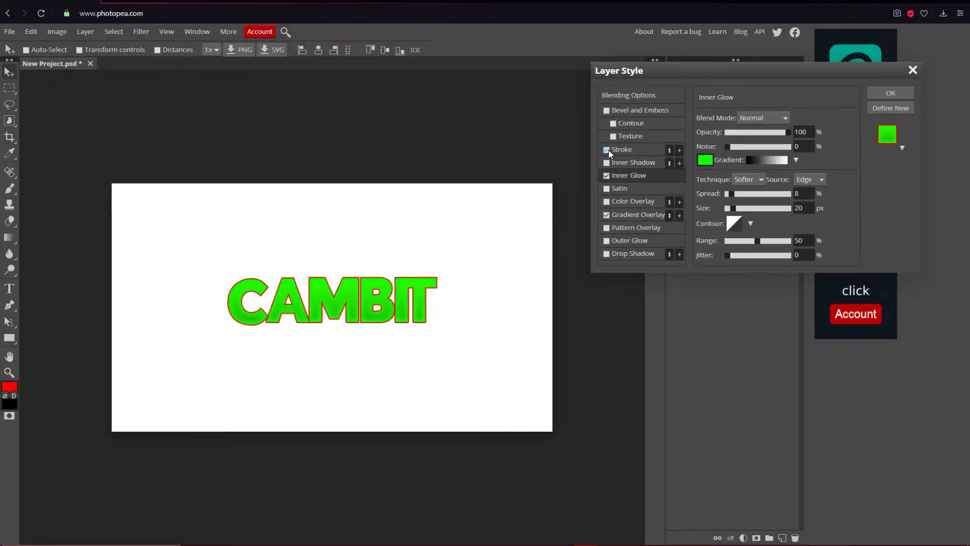
pyautogui.click(607, 150)
pyautogui.click(607, 150)
pyautogui.click(624, 150)
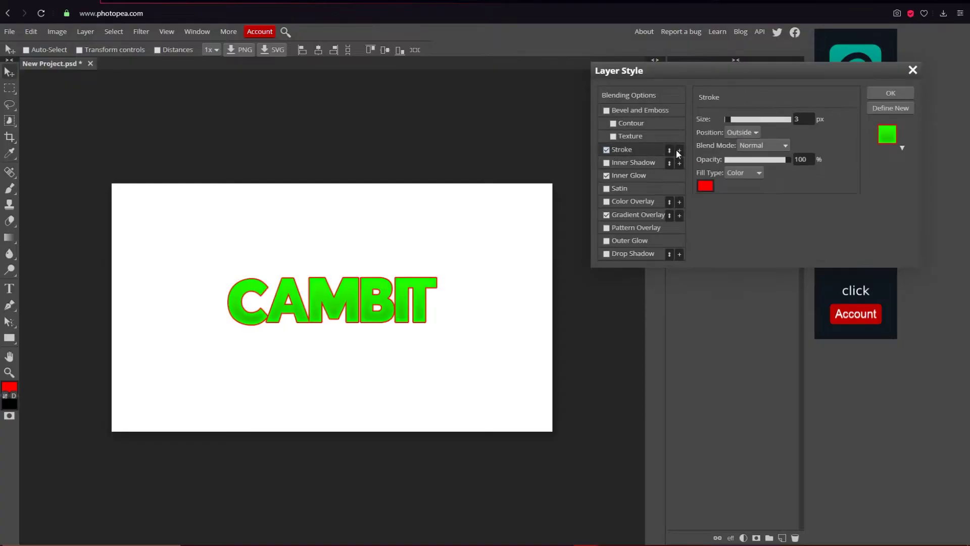
pyautogui.click(704, 185)
pyautogui.click(158, 165)
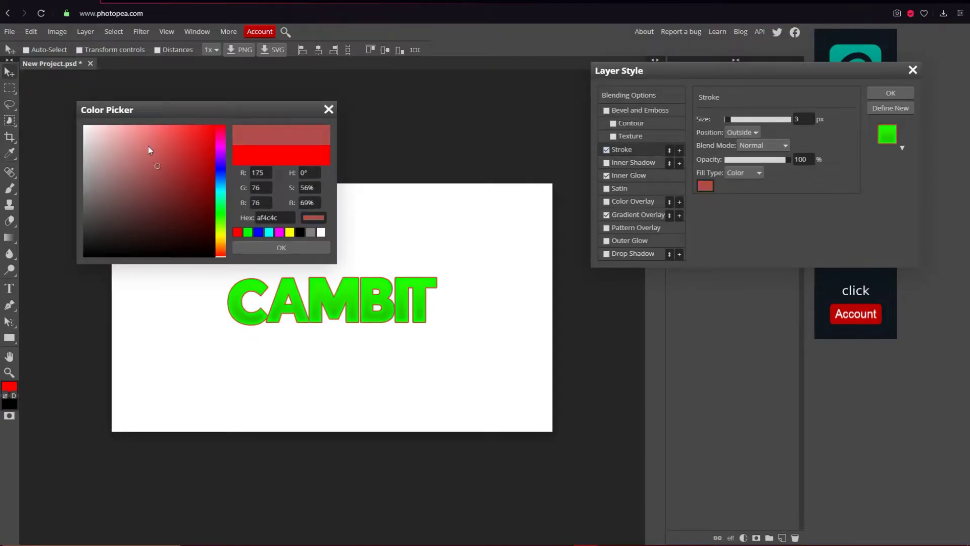
pyautogui.moveTo(150, 150); pyautogui.dragTo(48, 81)
pyautogui.click(282, 248)
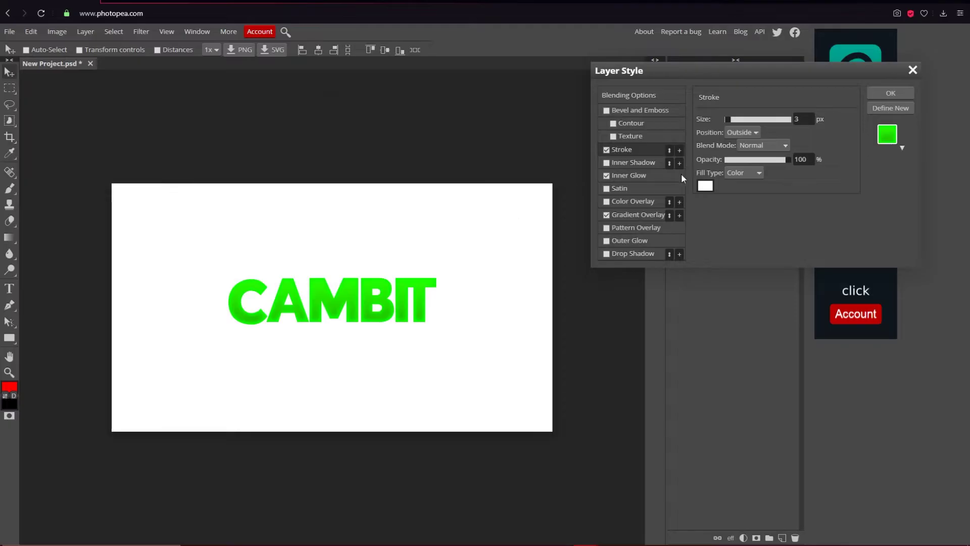
pyautogui.click(891, 94)
# Step: Give the Background layer a black Color Overlay
pyautogui.doubleClick(766, 224)
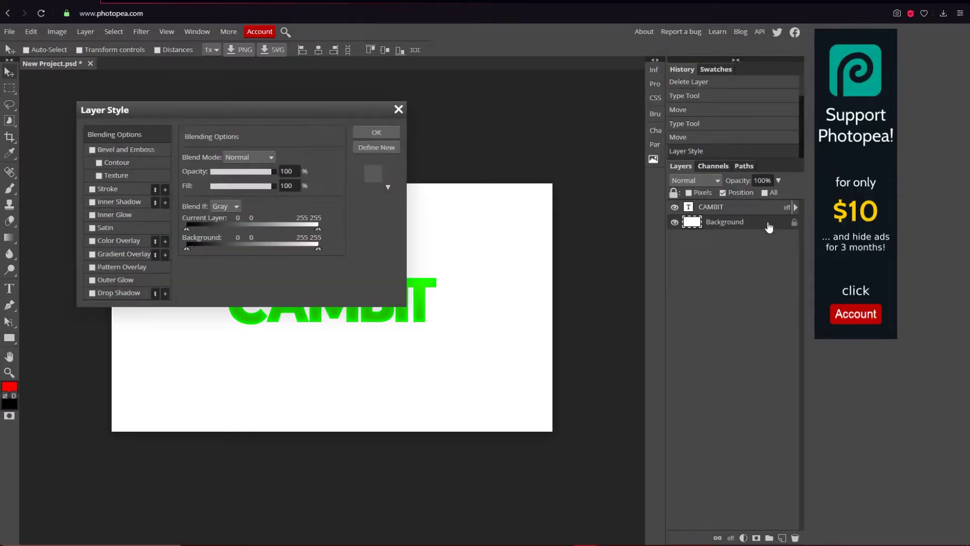
pyautogui.click(92, 240)
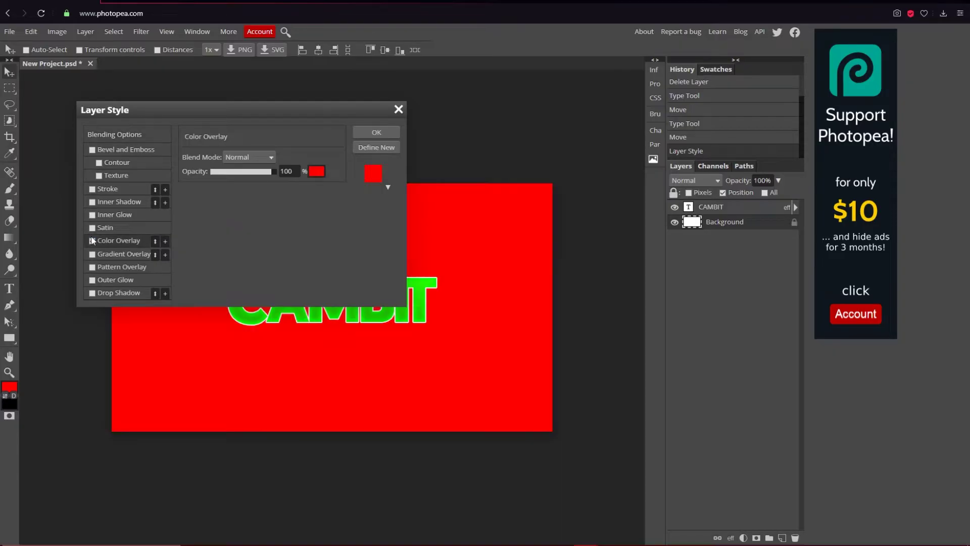
pyautogui.click(316, 171)
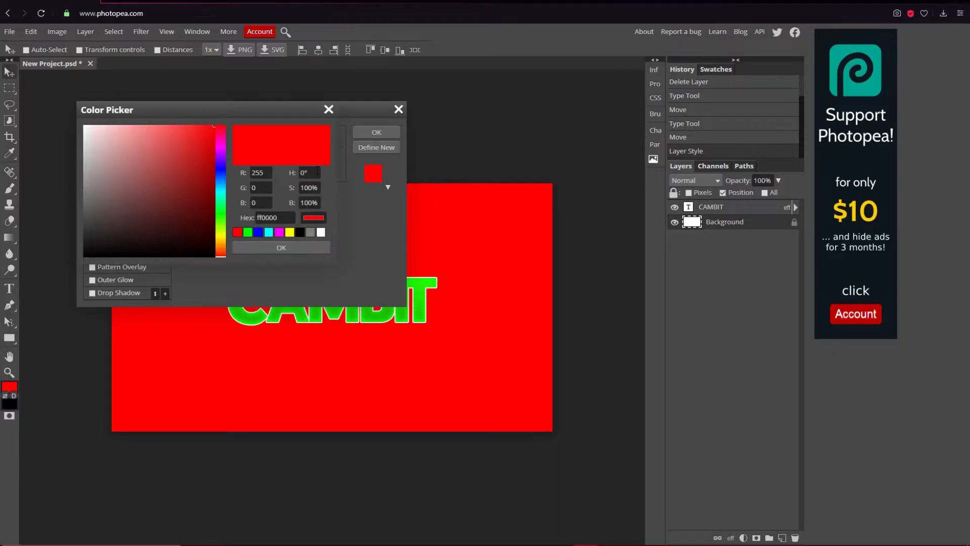
pyautogui.click(242, 227)
pyautogui.click(277, 245)
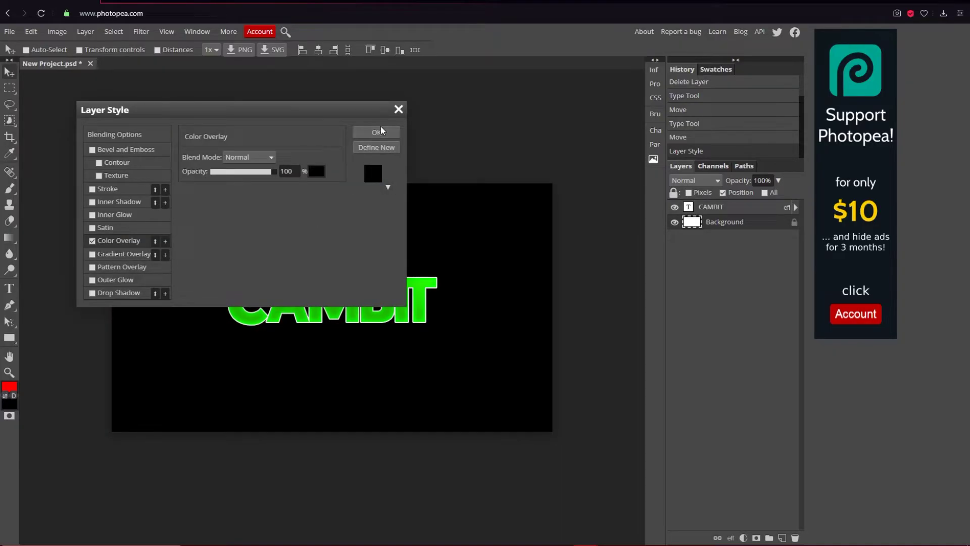
pyautogui.click(374, 133)
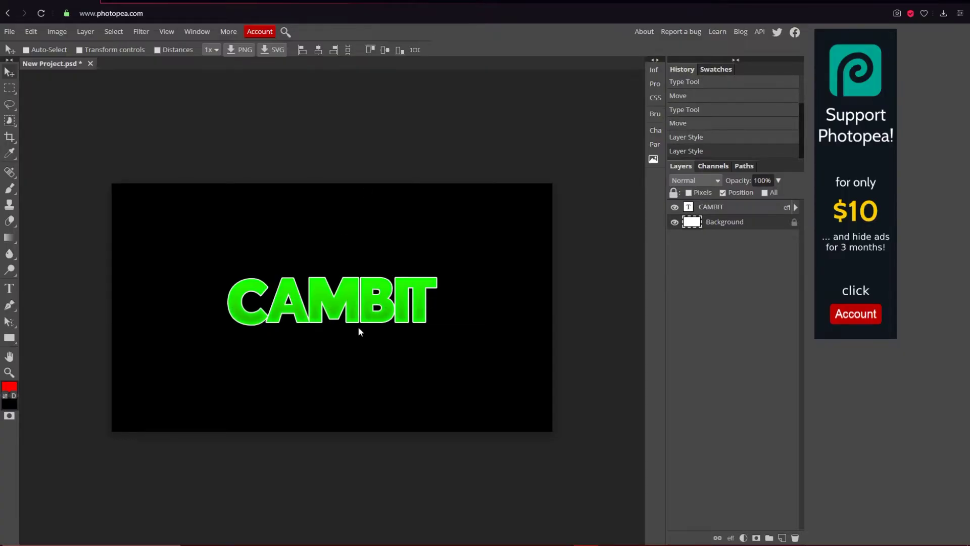
pyautogui.doubleClick(770, 208)
# Step: Thicken CAMBIT's white stroke to 8 px and enable Outer Glow
pyautogui.moveTo(304, 108); pyautogui.dragTo(751, 69)
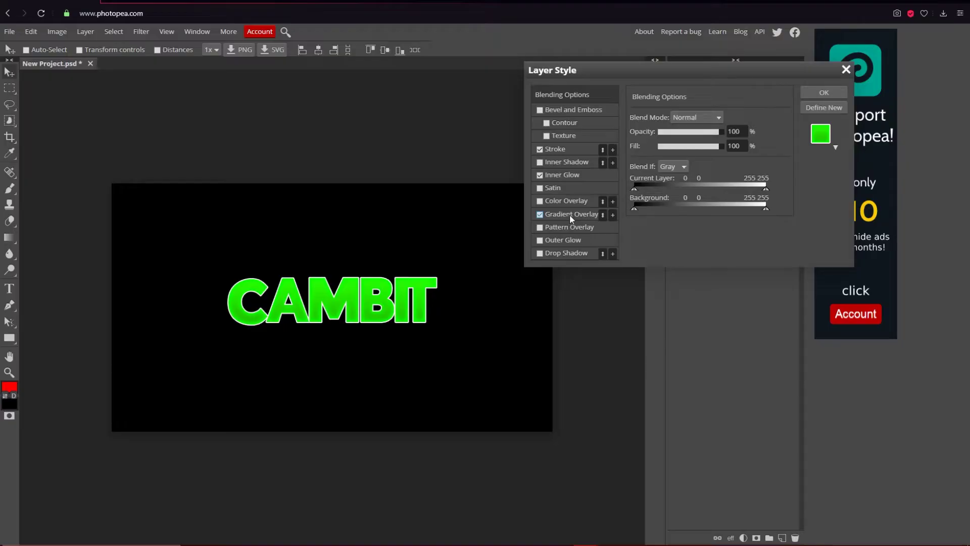
pyautogui.click(572, 216)
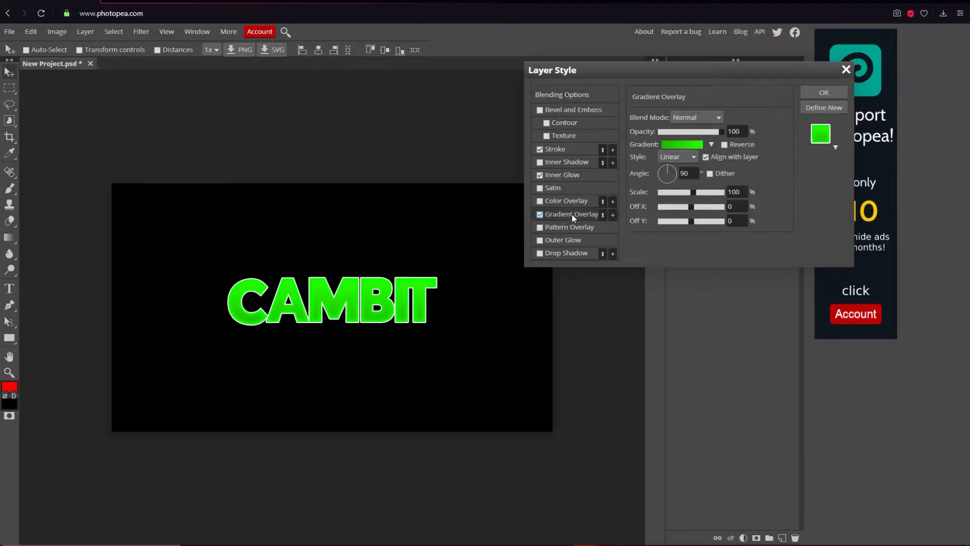
pyautogui.click(555, 150)
pyautogui.moveTo(660, 119)
pyautogui.mouseDown()
pyautogui.moveTo(677, 121)
pyautogui.moveTo(664, 124)
pyautogui.mouseUp()
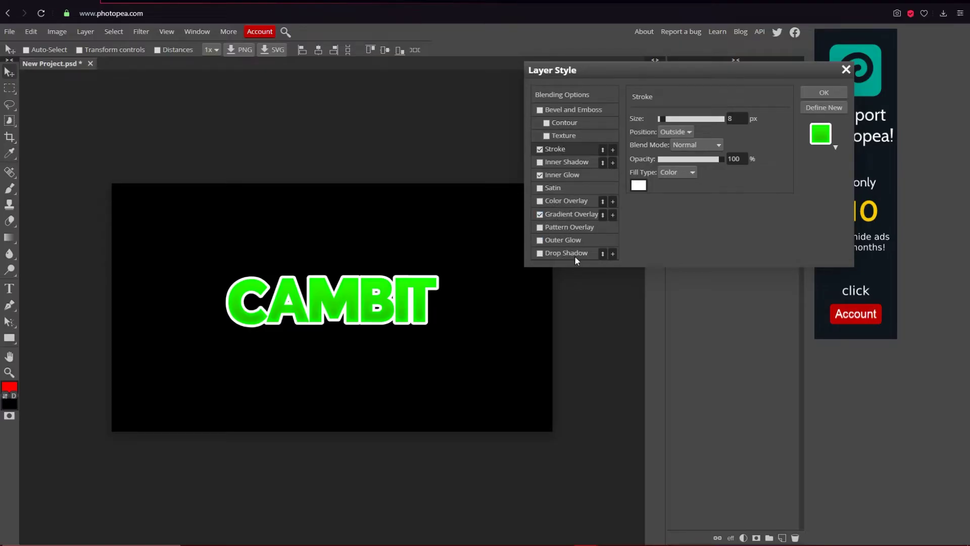
pyautogui.click(574, 241)
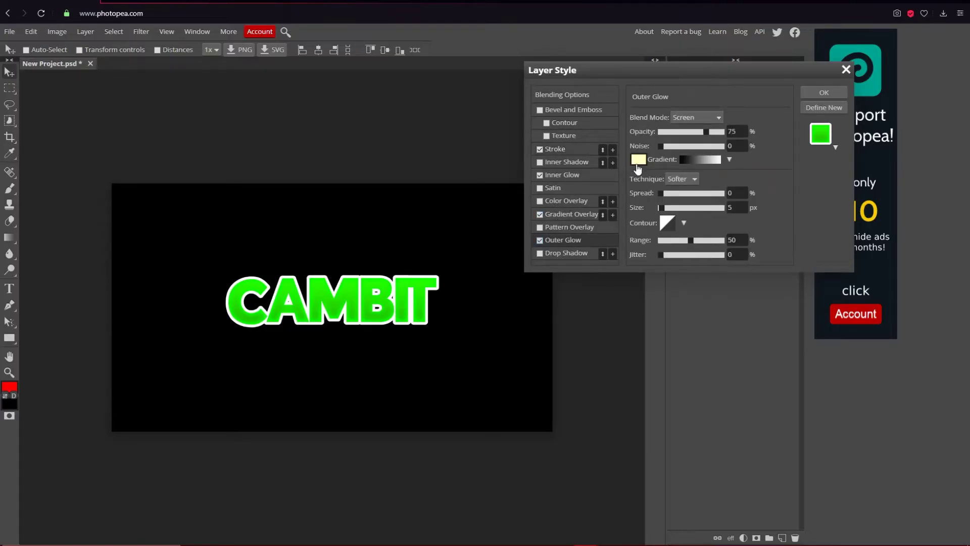
# Step: Make the outer glow bright green in Normal mode, 7% spread, 39 px size
pyautogui.click(638, 160)
pyautogui.click(221, 213)
pyautogui.click(248, 232)
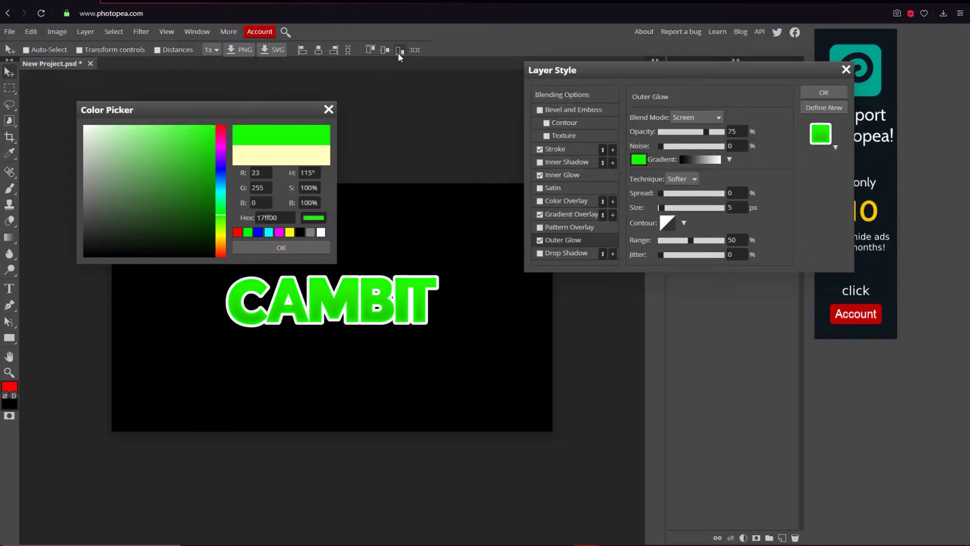
pyautogui.click(281, 248)
pyautogui.click(699, 119)
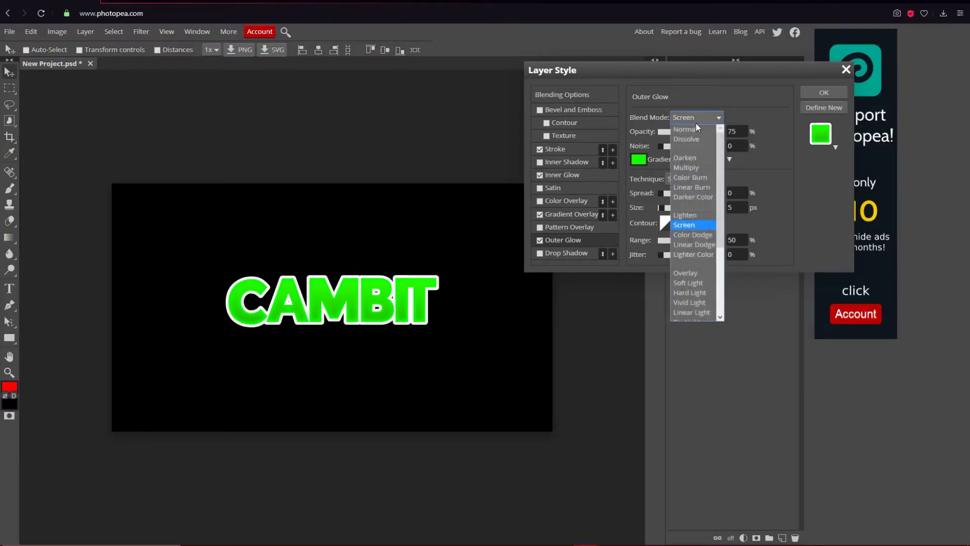
pyautogui.click(695, 125)
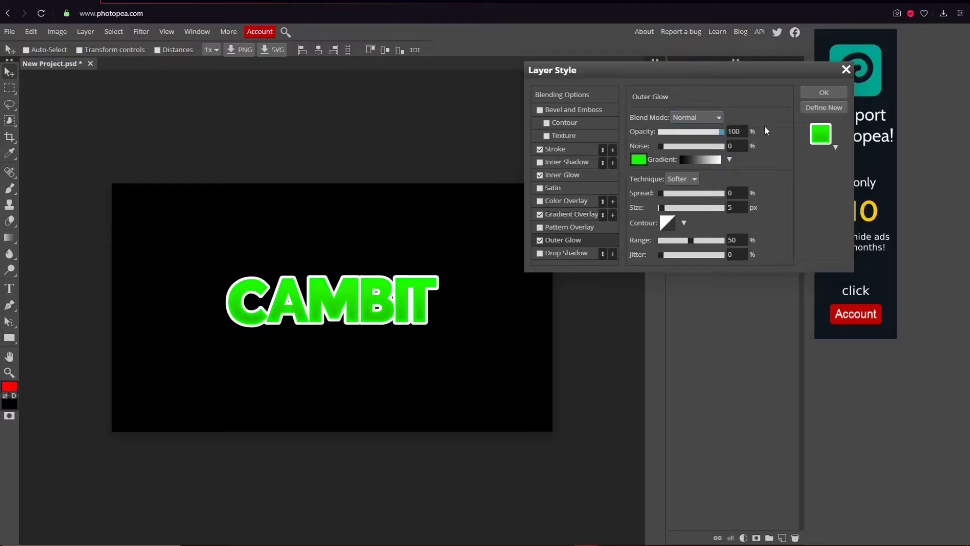
pyautogui.moveTo(666, 197)
pyautogui.mouseDown()
pyautogui.moveTo(679, 208)
pyautogui.moveTo(672, 211)
pyautogui.mouseUp()
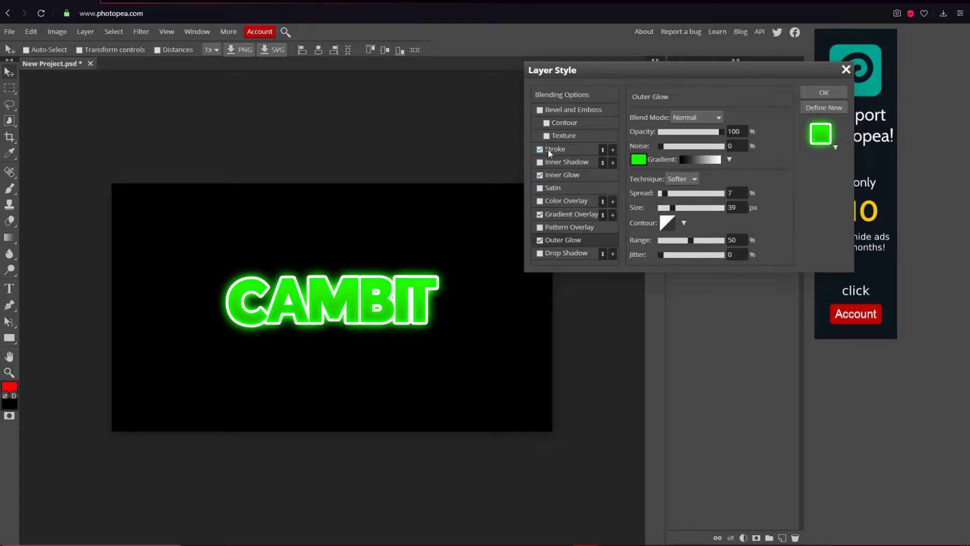
pyautogui.click(613, 150)
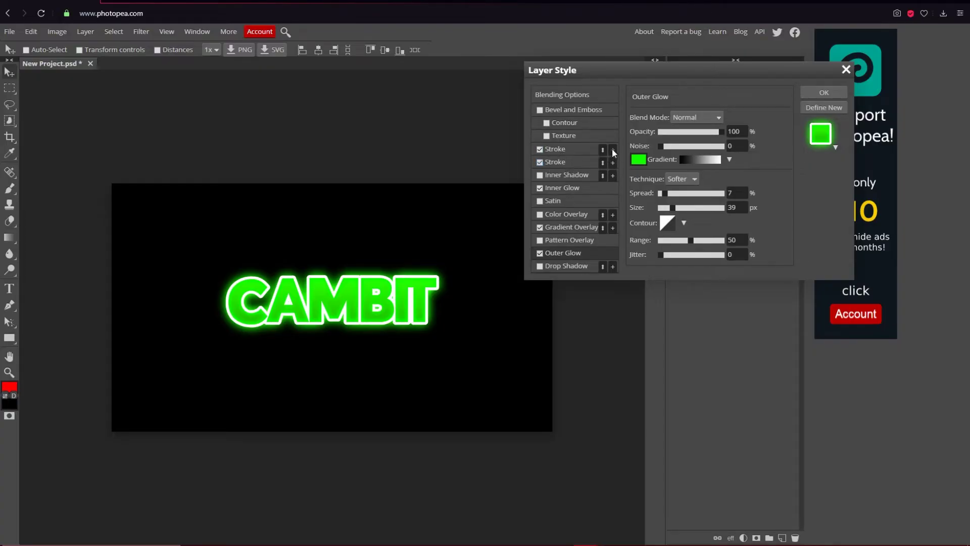
# Step: Set the second stroke to 11 px, temporarily coloured black
pyautogui.click(563, 162)
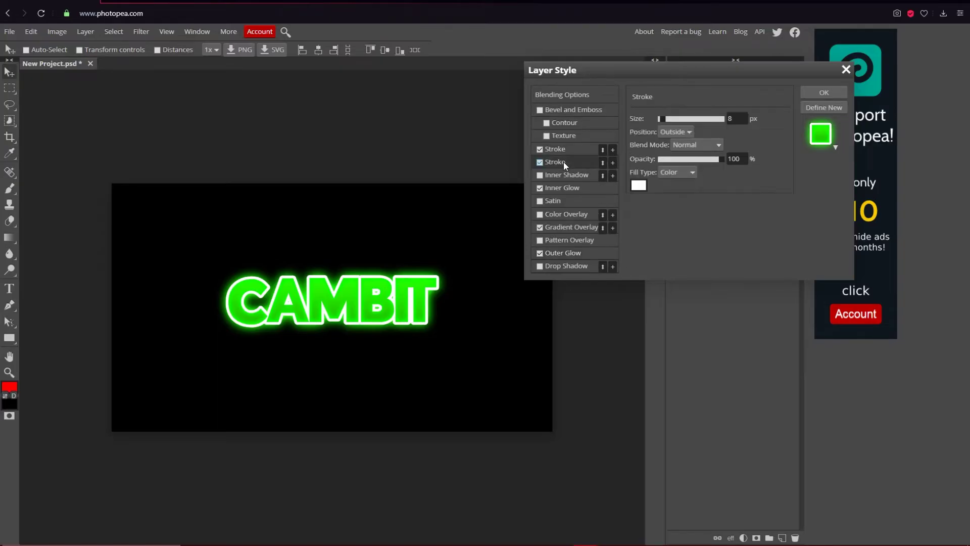
pyautogui.click(638, 186)
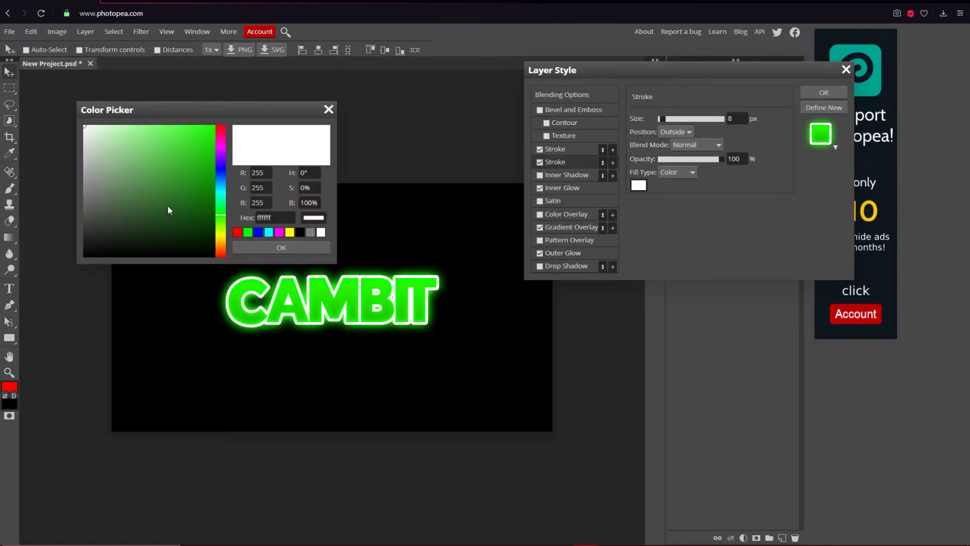
pyautogui.moveTo(170, 210); pyautogui.dragTo(134, 255)
pyautogui.click(281, 247)
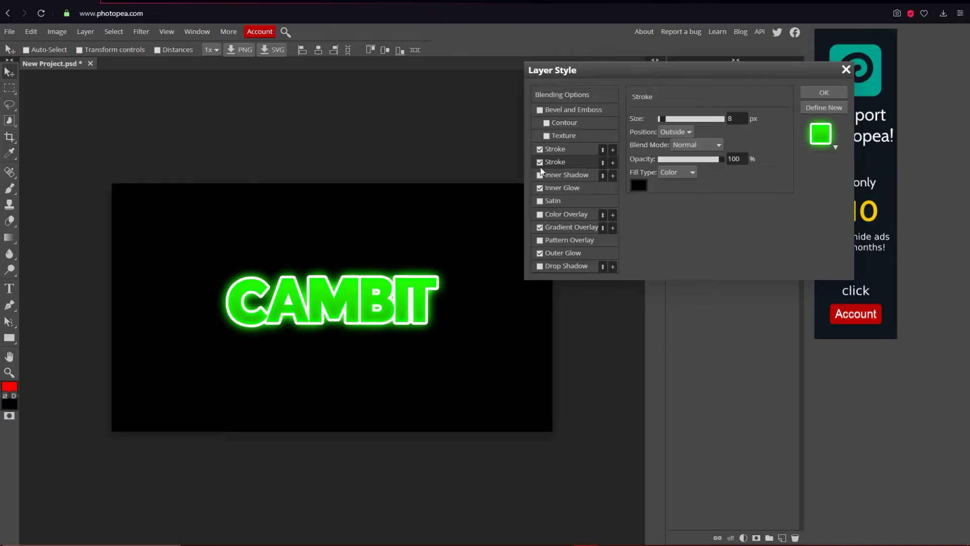
pyautogui.click(667, 119)
pyautogui.moveTo(666, 117); pyautogui.dragTo(668, 117)
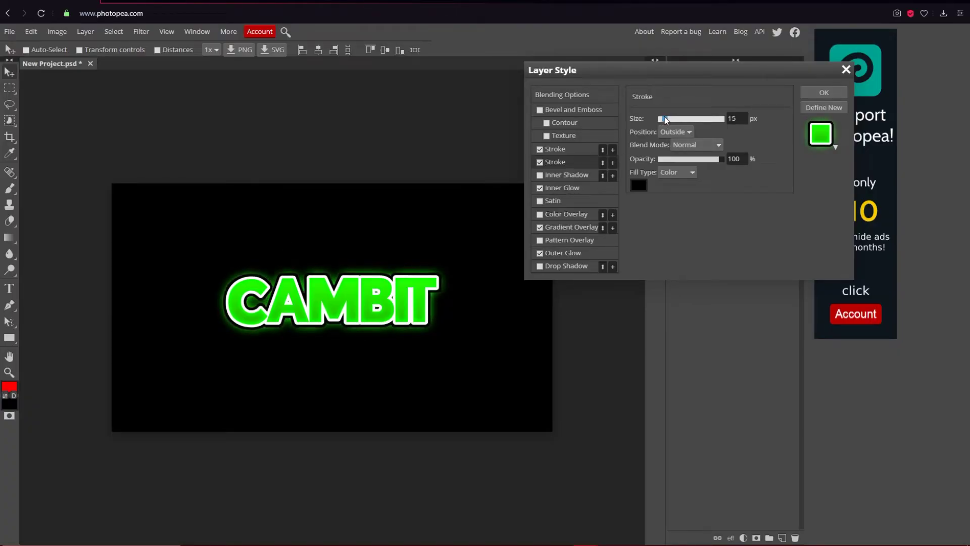
pyautogui.moveTo(666, 119); pyautogui.dragTo(664, 119)
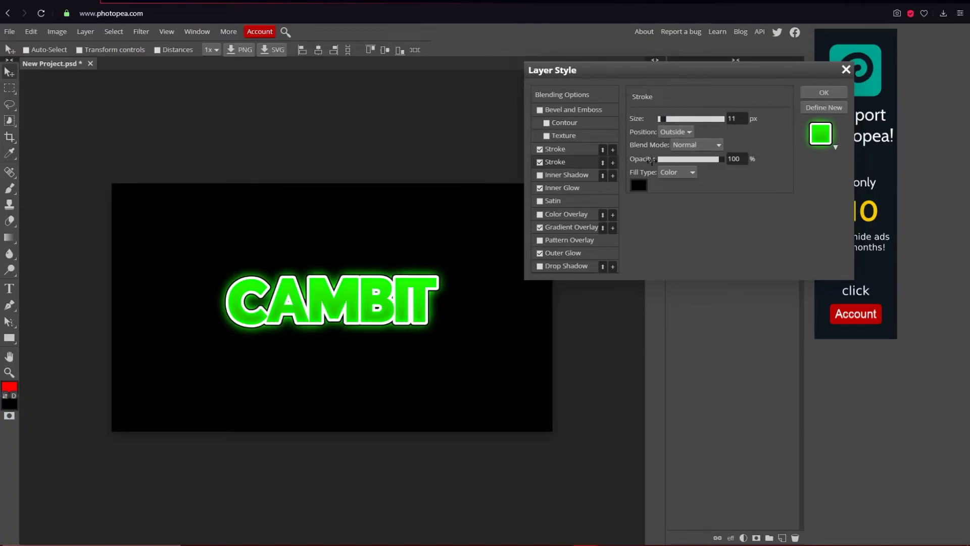
# Step: Recolour the second stroke bright green 10ee00 and toggle it to compare
pyautogui.click(638, 185)
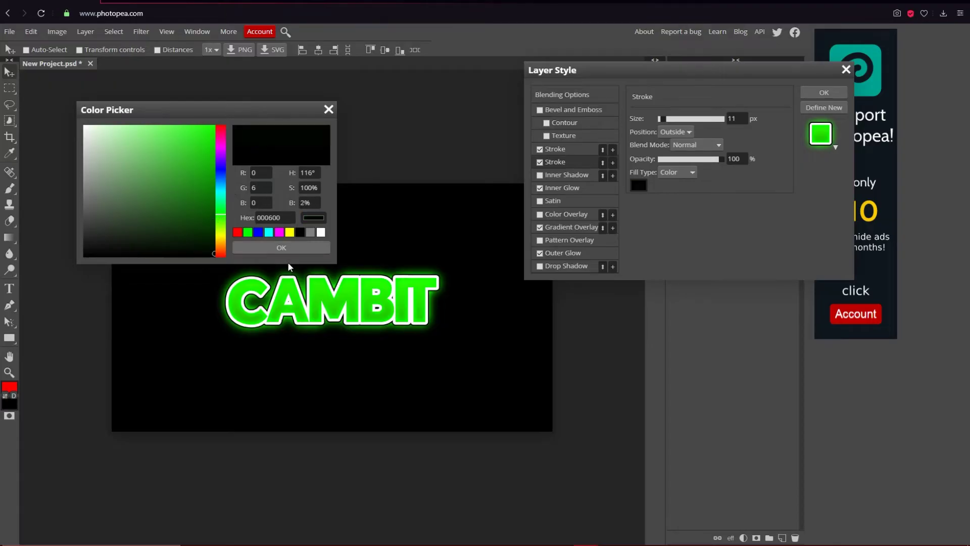
pyautogui.click(214, 229)
pyautogui.moveTo(209, 201)
pyautogui.mouseDown()
pyautogui.moveTo(240, 118)
pyautogui.moveTo(247, 134)
pyautogui.mouseUp()
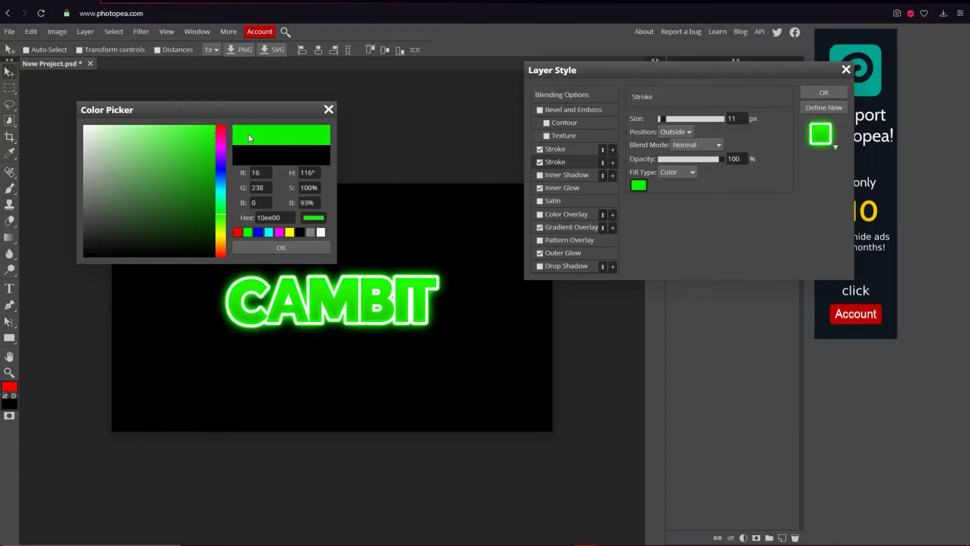
pyautogui.click(291, 248)
pyautogui.click(565, 150)
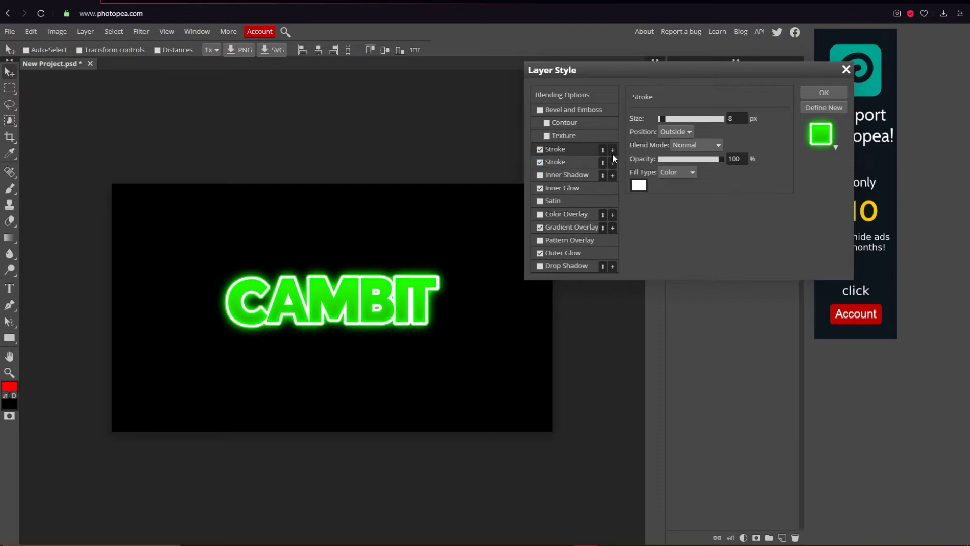
pyautogui.click(573, 167)
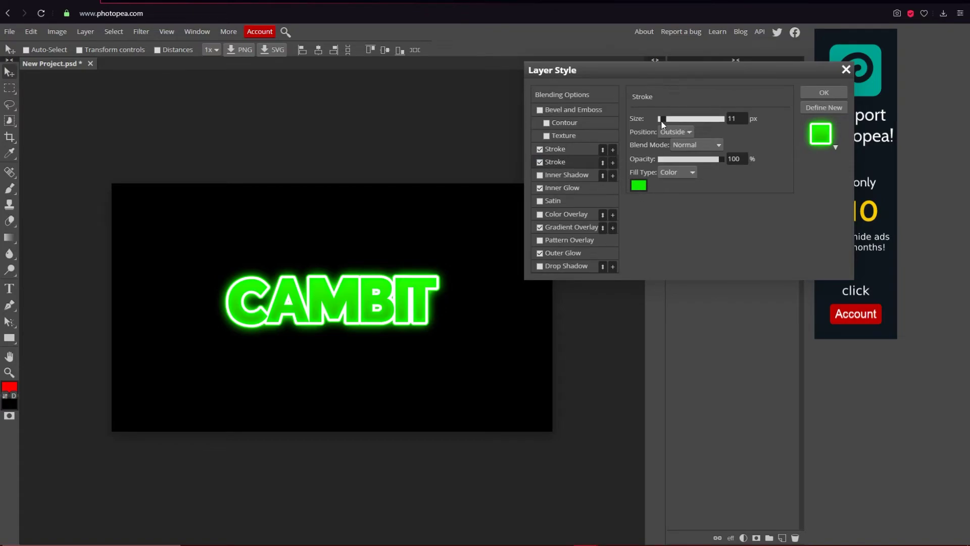
pyautogui.click(541, 162)
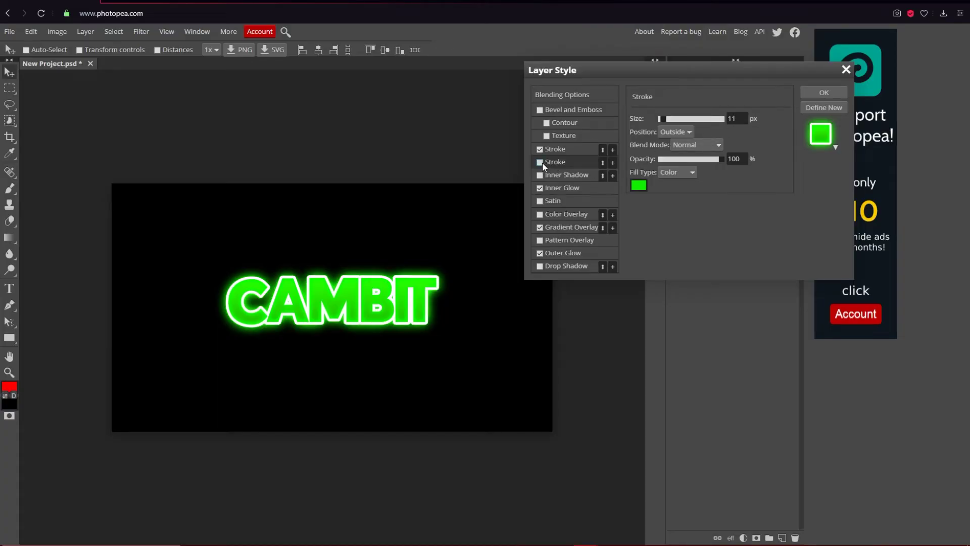
pyautogui.click(540, 162)
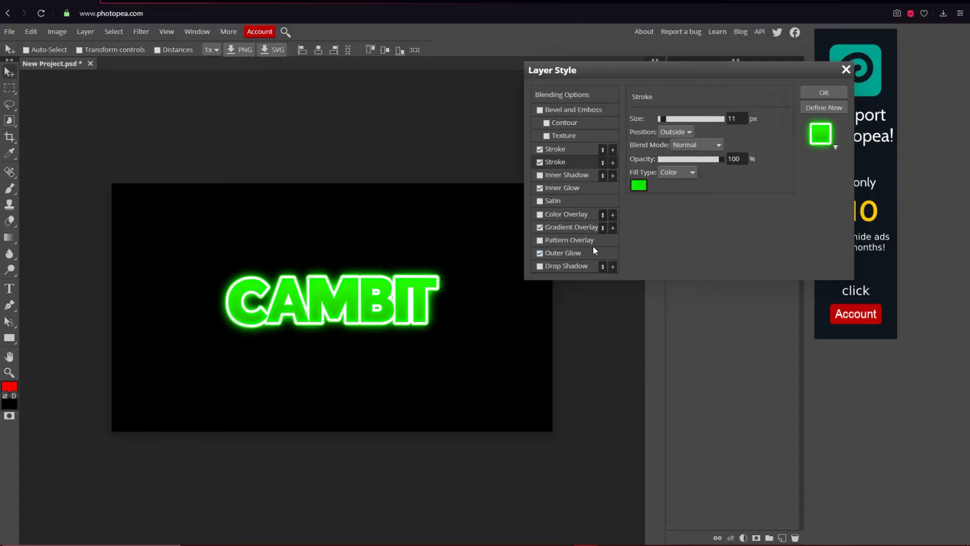
# Step: Apply the neon layer style and select the CAMBIT text for editing
pyautogui.click(818, 93)
pyautogui.click(9, 288)
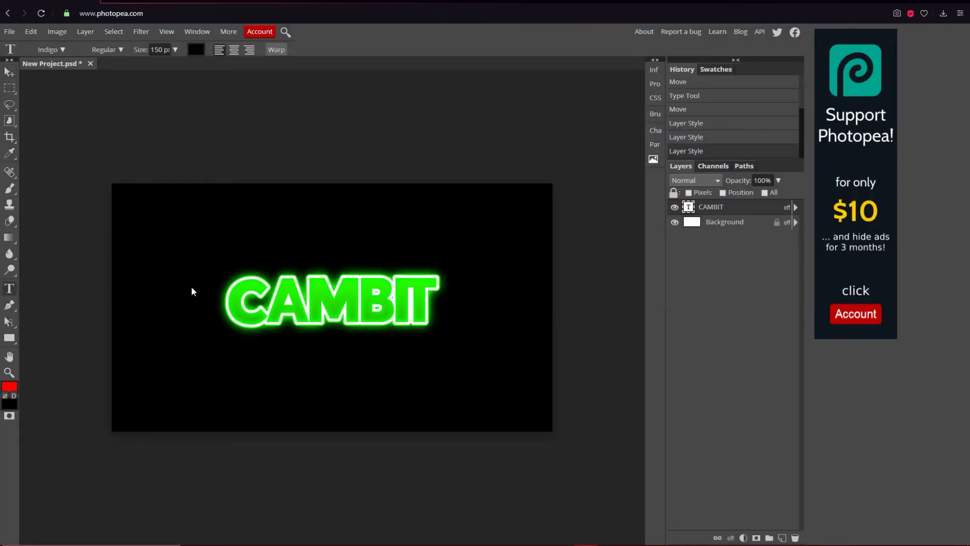
pyautogui.doubleClick(236, 305)
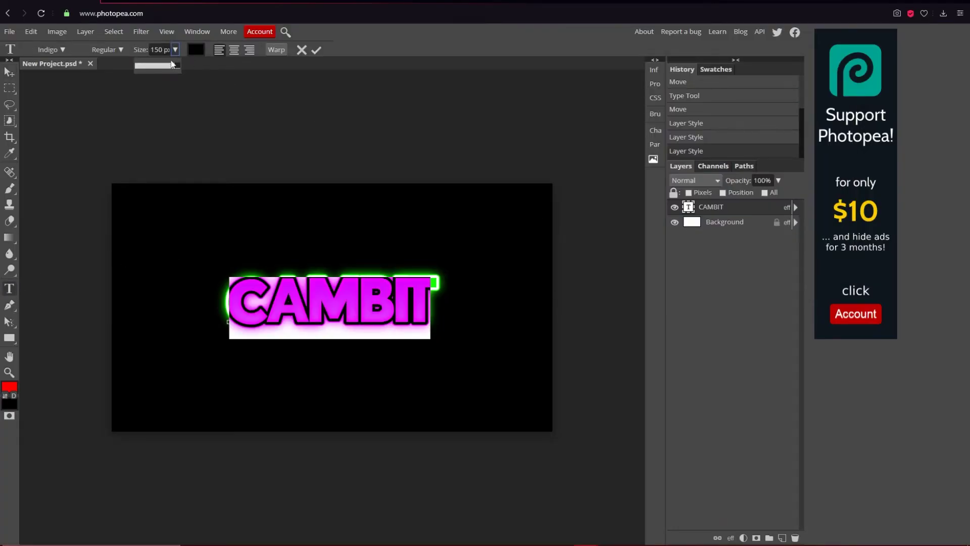
# Step: Enlarge CAMBIT from 150 to 200 px and shift it left and slightly down
pyautogui.click(160, 49)
pyautogui.write('200')
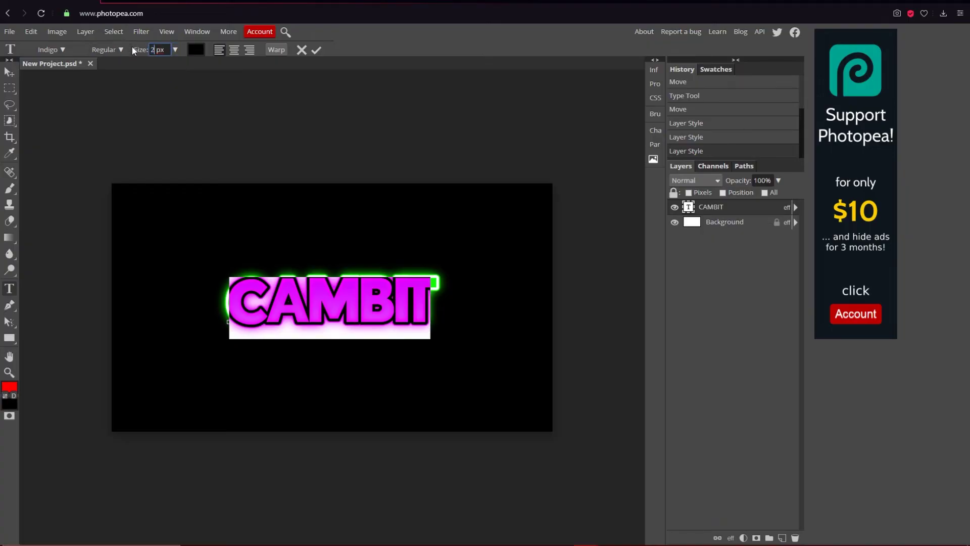
pyautogui.press('Return')
pyautogui.click(320, 50)
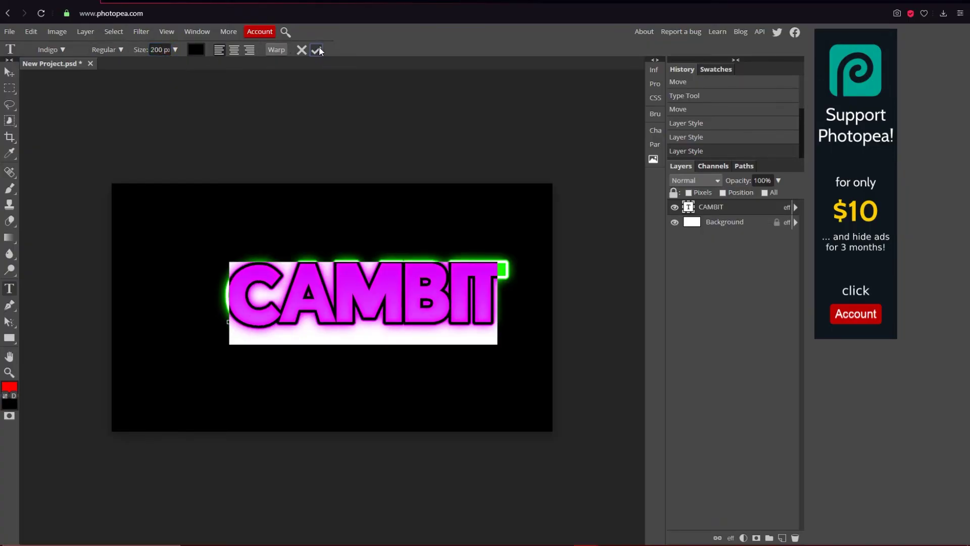
pyautogui.click(10, 74)
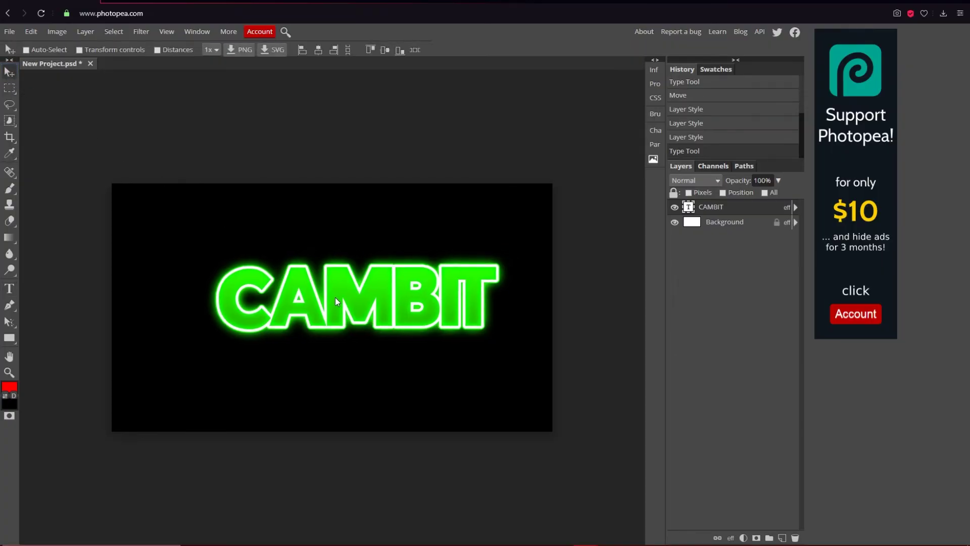
pyautogui.moveTo(335, 297); pyautogui.dragTo(311, 301)
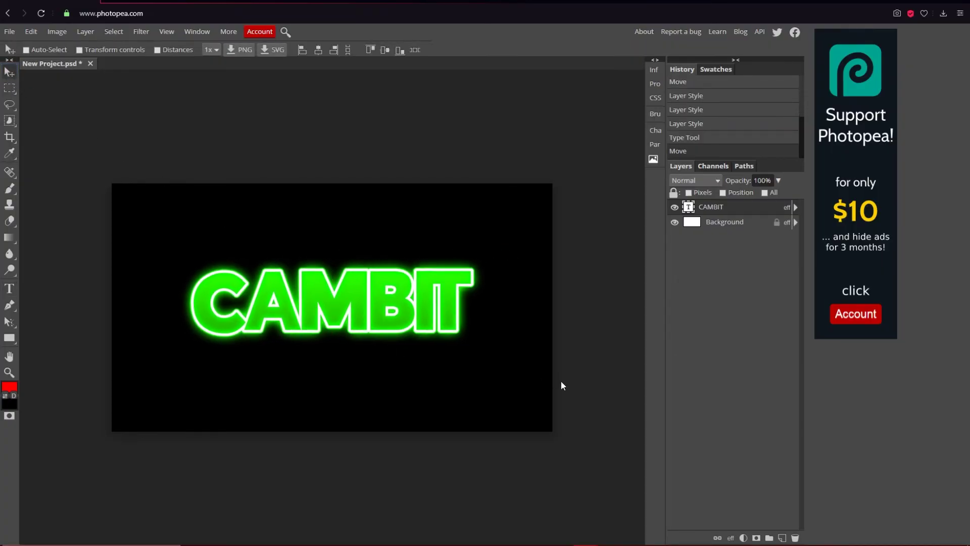